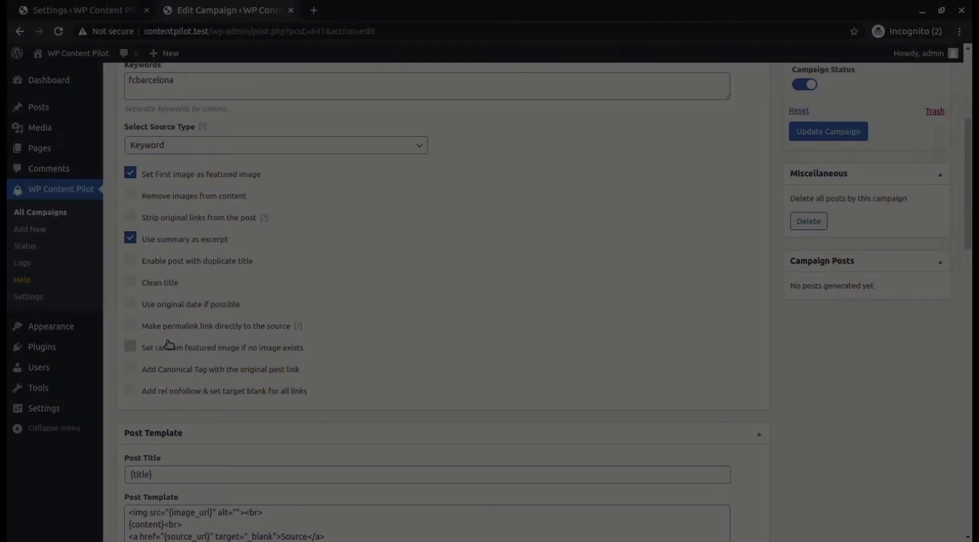
- Open the Instagram settings of WP Content Pilot where the Session ID is entered
{"action": "scroll", "coordinate": [169, 341], "scroll_direction": "down", "scroll_amount": 5}
{"action": "scroll", "coordinate": [169, 342], "scroll_direction": "up", "scroll_amount": 7}
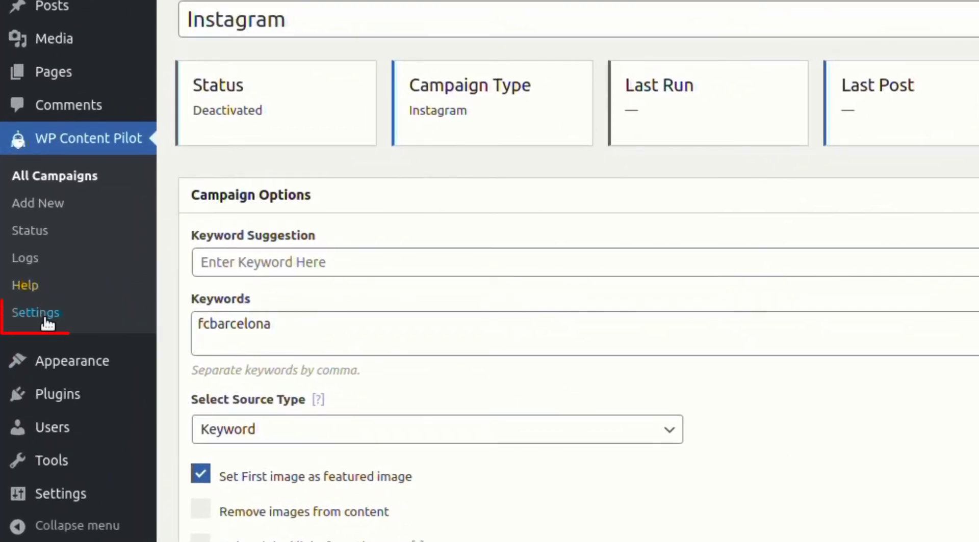
{"action": "left_click", "coordinate": [45, 318]}
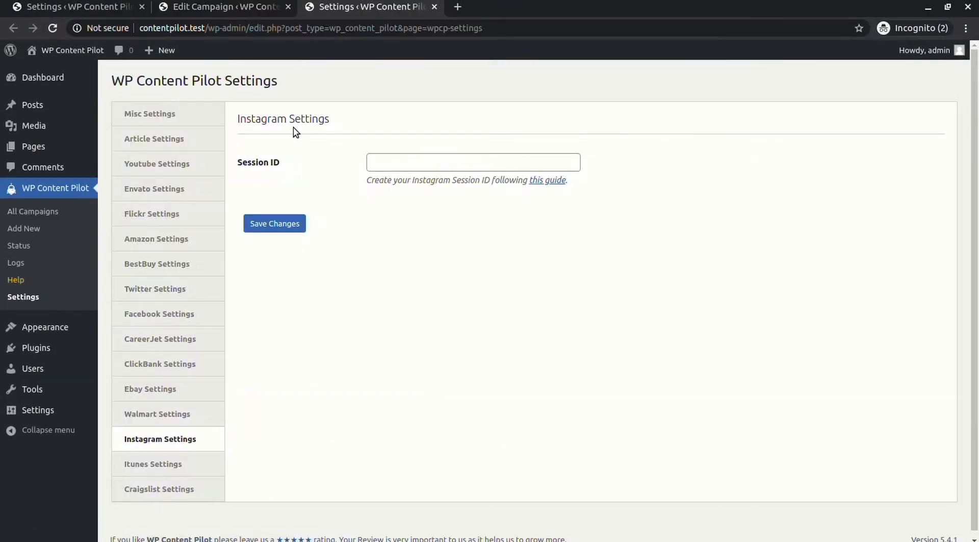
{"action": "left_click_drag", "start_coordinate": [238, 121], "coordinate": [342, 126]}
{"action": "left_click", "coordinate": [267, 157]}
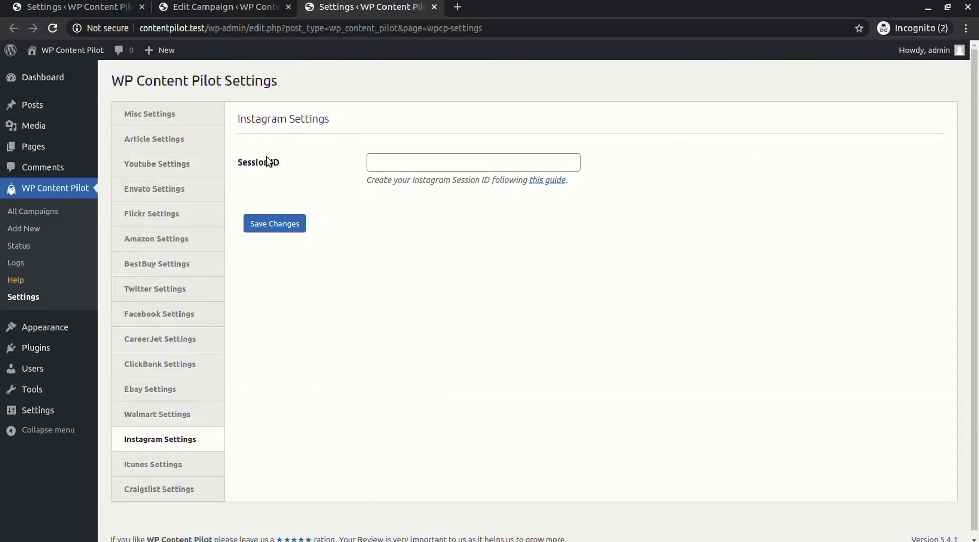
- Open the linked guide on creating an Instagram Session ID and read through its instructions
{"action": "left_click", "coordinate": [546, 182]}
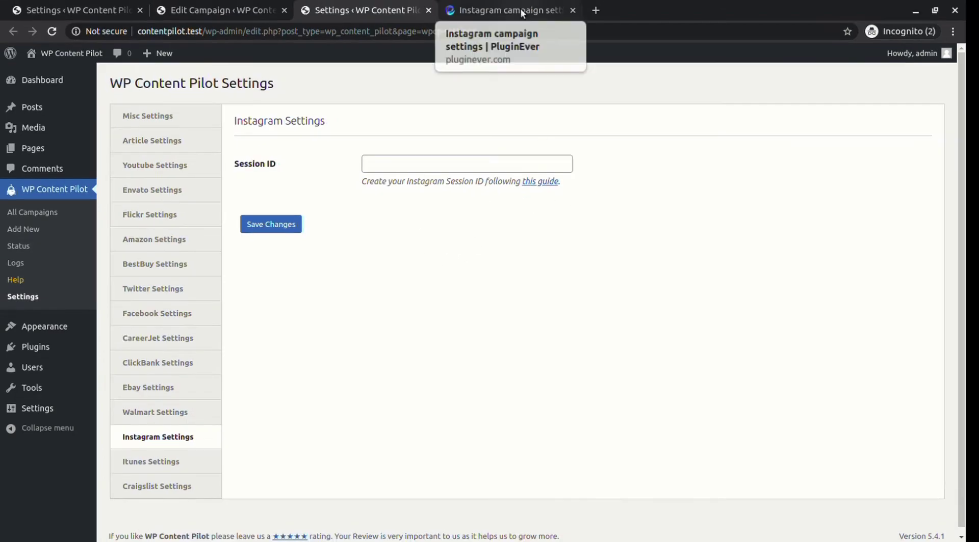
{"action": "left_click", "coordinate": [521, 12]}
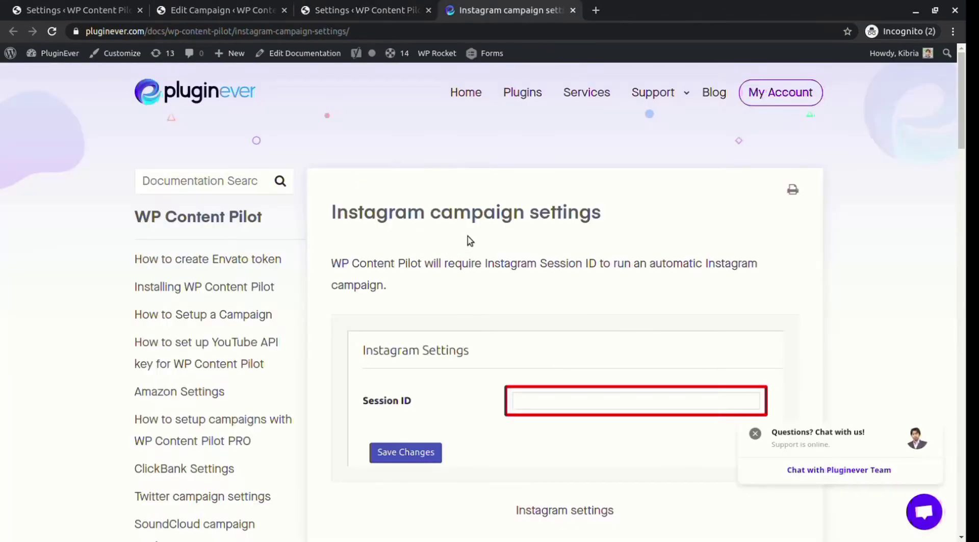
{"action": "scroll", "coordinate": [507, 257], "scroll_direction": "down", "scroll_amount": 15}
{"action": "scroll", "coordinate": [517, 259], "scroll_direction": "up", "scroll_amount": 12}
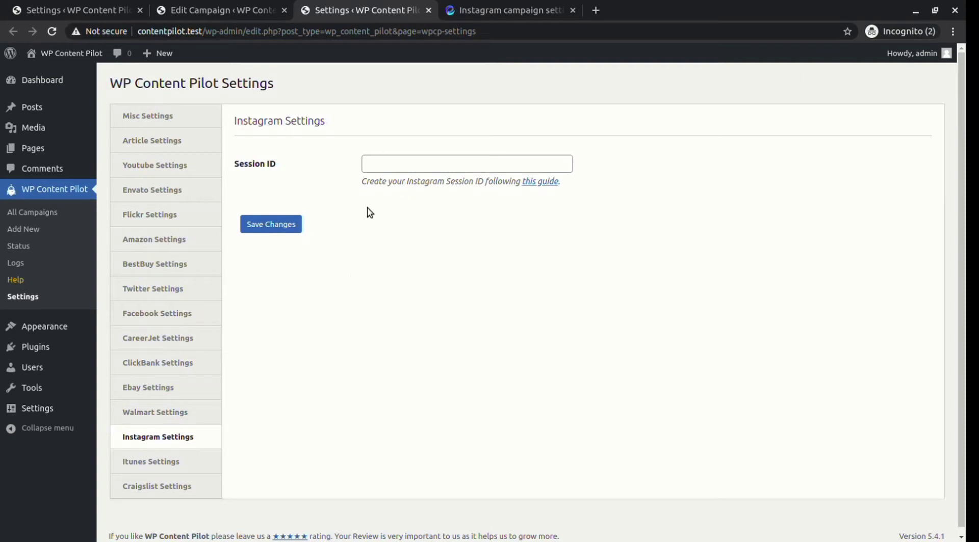
- Paste the Instagram session ID into the Session ID field and save the settings
{"action": "key", "text": "ctrl+v"}
{"action": "left_click", "coordinate": [280, 225]}
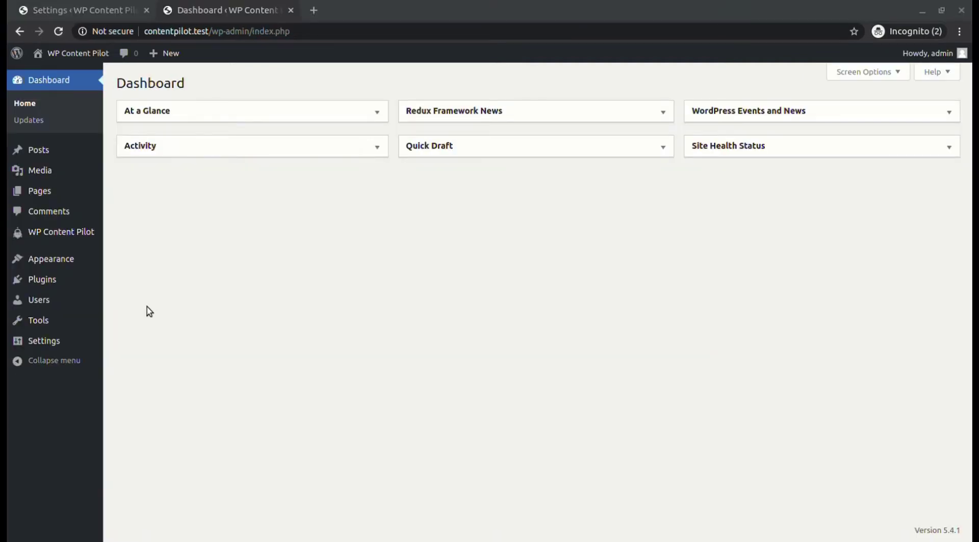
- Create a new WP Content Pilot campaign of the Instagram type and title it "Instagram"
{"action": "mouse_move", "coordinate": [76, 231]}
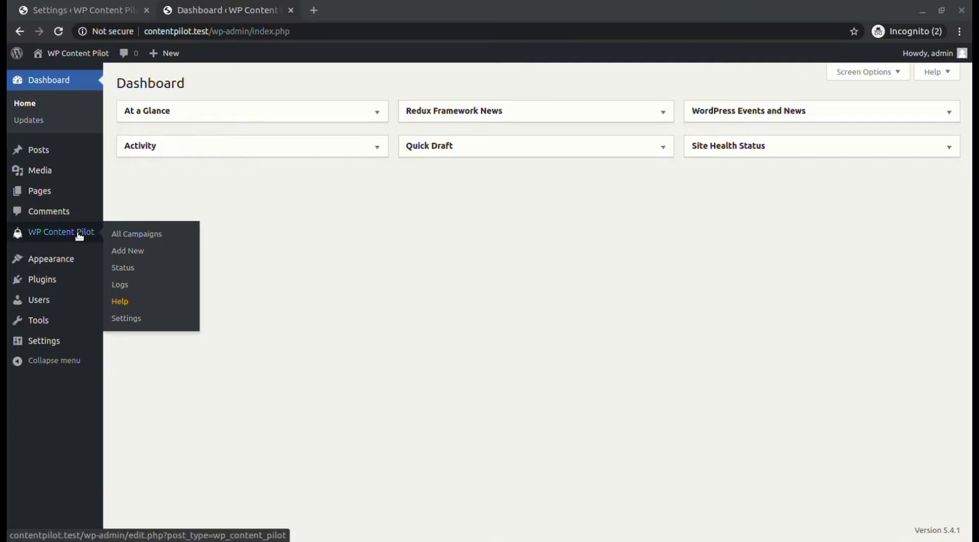
{"action": "left_click", "coordinate": [137, 255]}
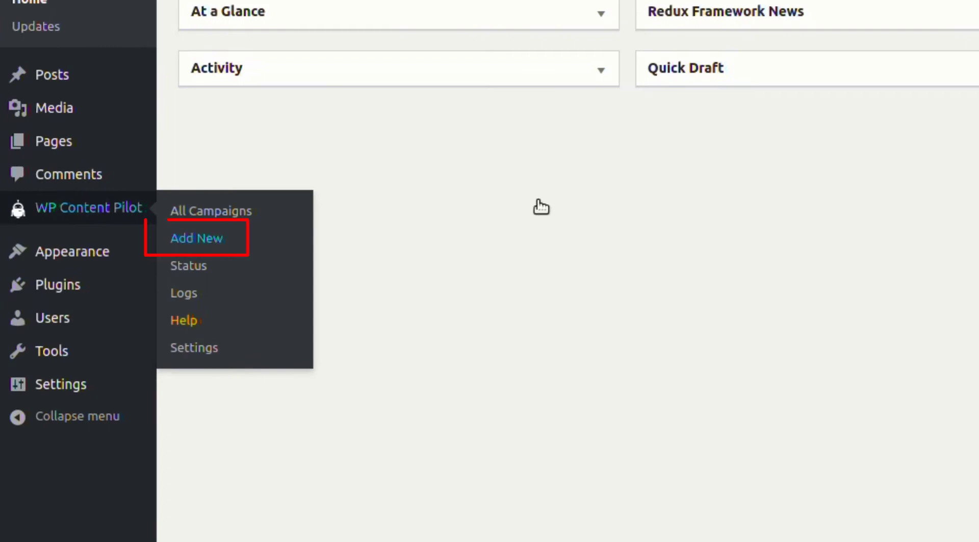
{"action": "scroll", "coordinate": [413, 298], "scroll_direction": "down", "scroll_amount": 3}
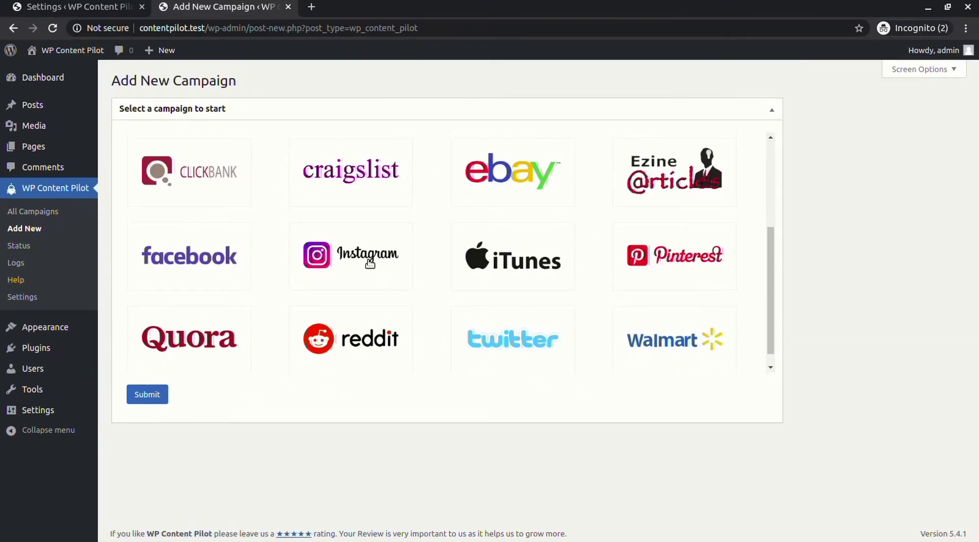
{"action": "left_click", "coordinate": [369, 264]}
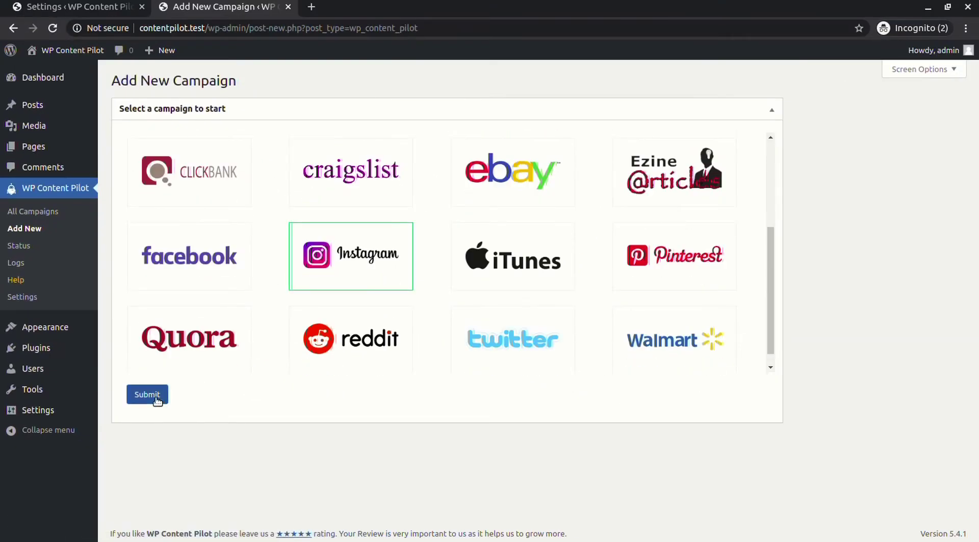
{"action": "left_click", "coordinate": [153, 396]}
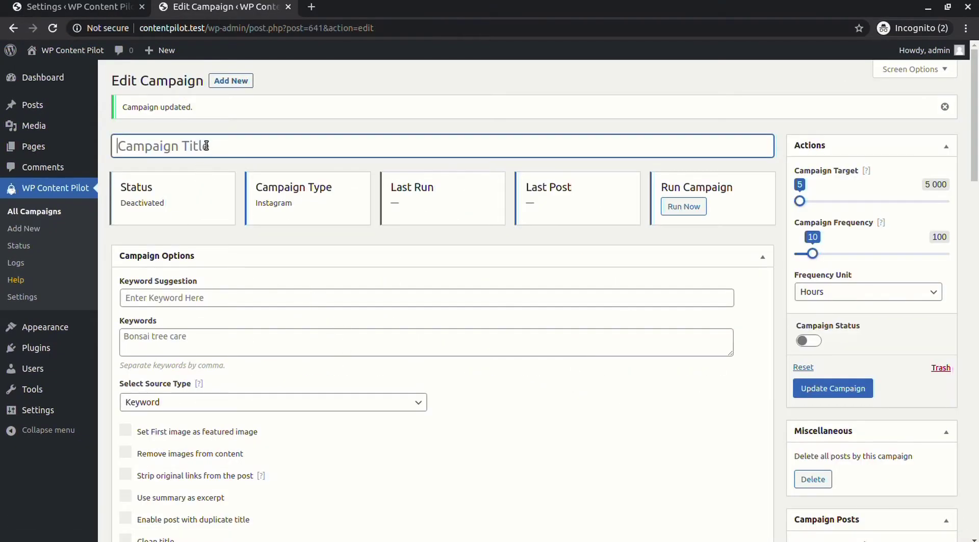
{"action": "type", "text": "In"}
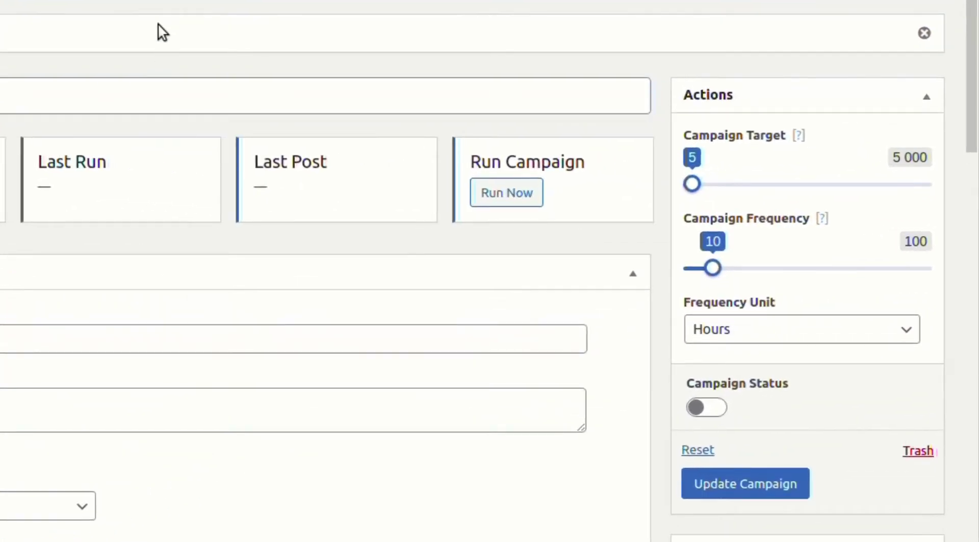
- Set the campaign target to 90 and the frequency to 10 Hours, and switch the campaign status on
{"action": "left_click_drag", "start_coordinate": [693, 184], "coordinate": [697, 184]}
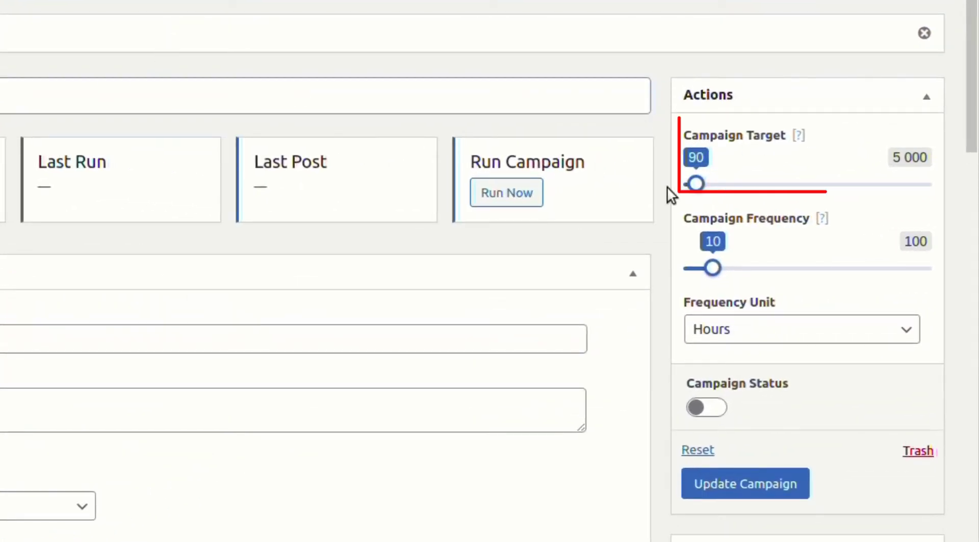
{"action": "mouse_move", "coordinate": [713, 268]}
{"action": "left_mouse_down"}
{"action": "mouse_move", "coordinate": [721, 268]}
{"action": "mouse_move", "coordinate": [704, 274]}
{"action": "mouse_move", "coordinate": [713, 280]}
{"action": "left_mouse_up"}
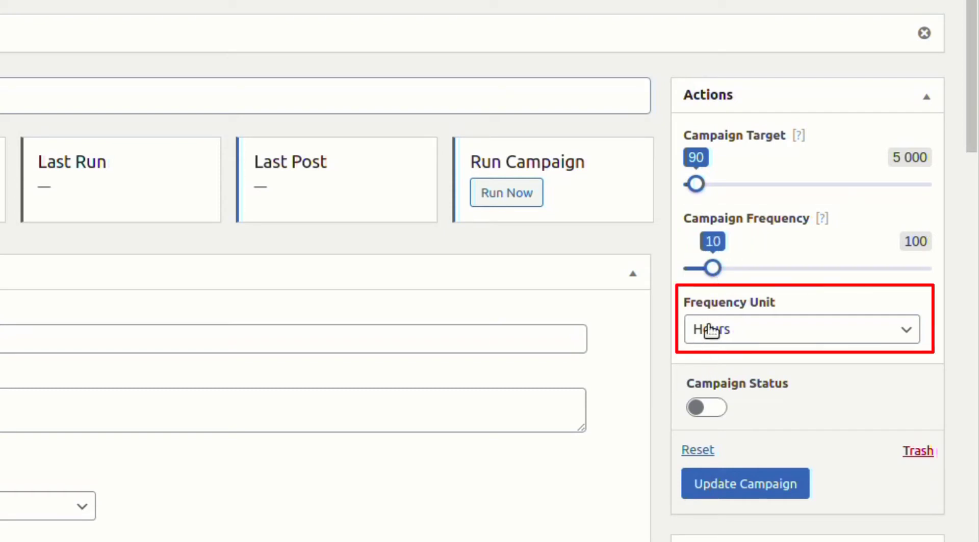
{"action": "left_click", "coordinate": [748, 383]}
{"action": "left_click", "coordinate": [722, 326]}
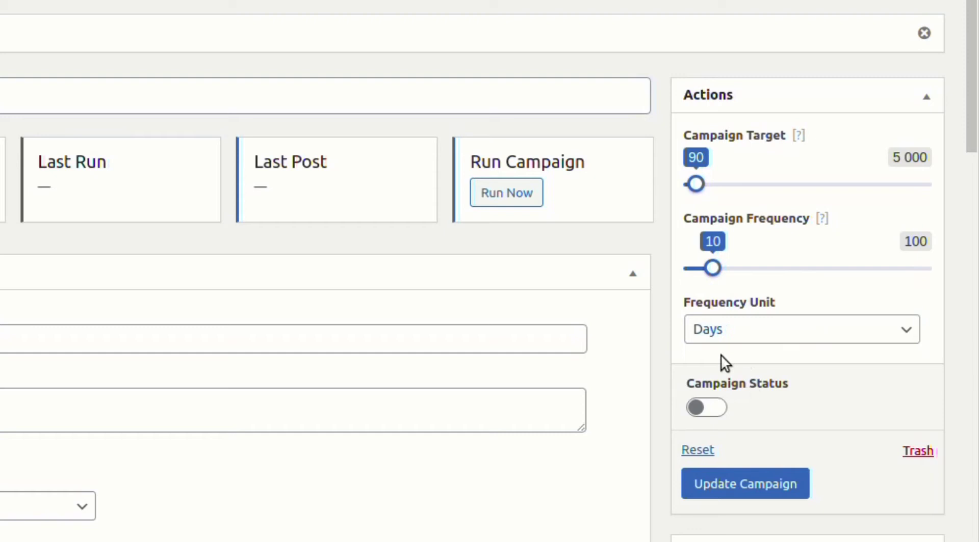
{"action": "left_click", "coordinate": [720, 355]}
{"action": "left_click", "coordinate": [750, 334]}
{"action": "left_click", "coordinate": [750, 334]}
{"action": "left_click", "coordinate": [742, 370]}
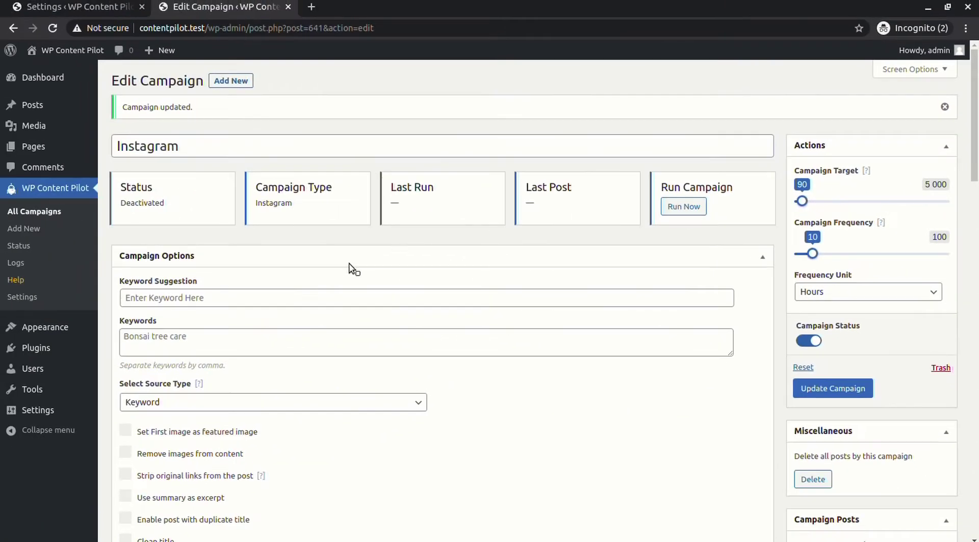
- Look up keyword suggestions for "fcbarc" and add fcbarcelona as the campaign keyword
{"action": "scroll", "coordinate": [305, 280], "scroll_direction": "down", "scroll_amount": 3}
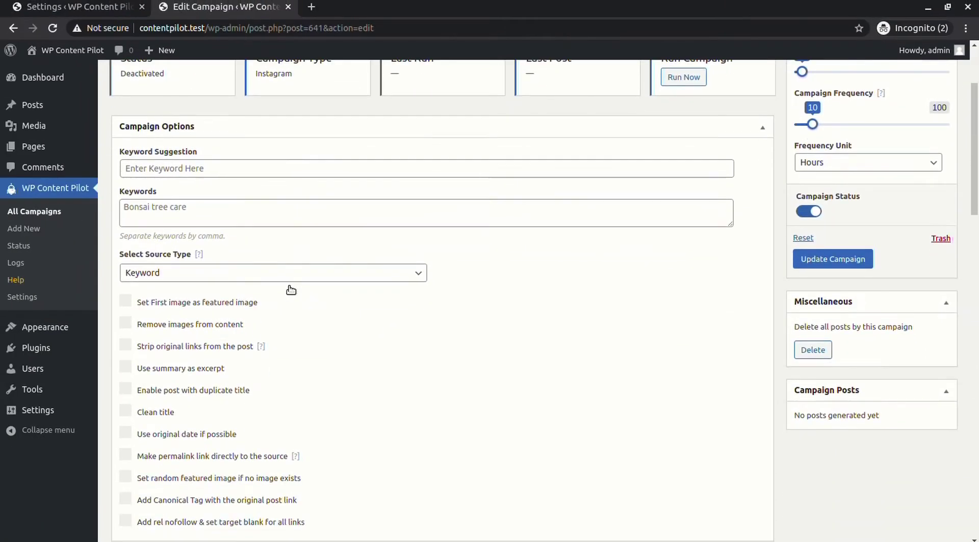
{"action": "left_click", "coordinate": [266, 166]}
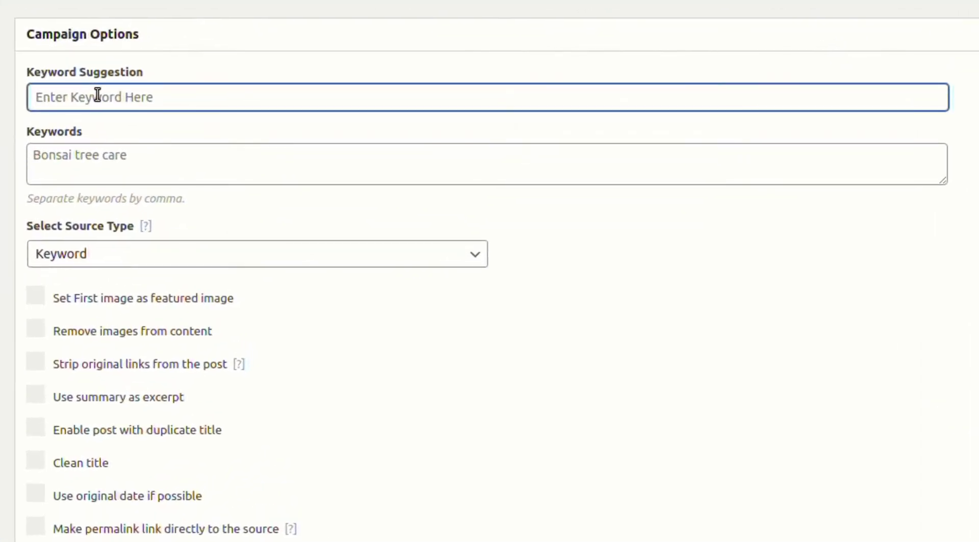
{"action": "type", "text": "fcb"}
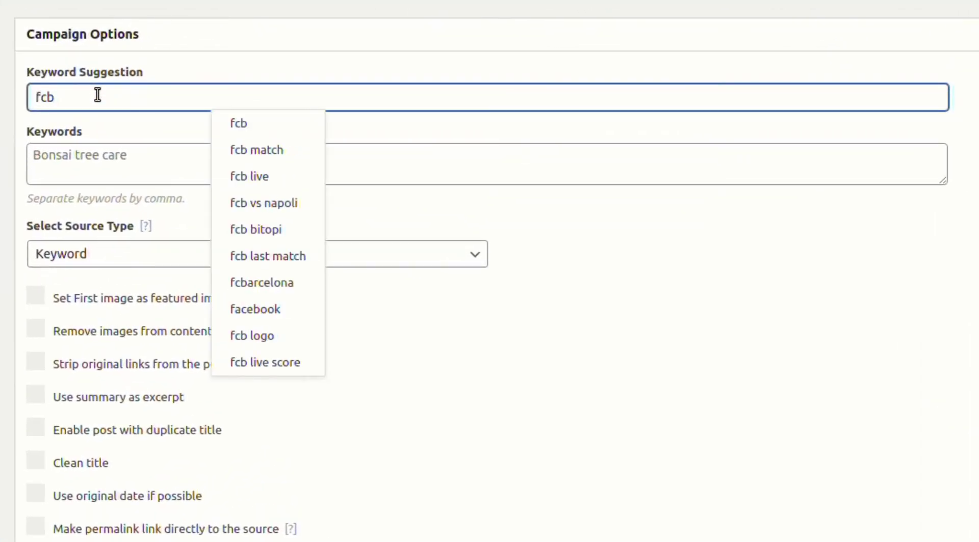
{"action": "type", "text": "arc"}
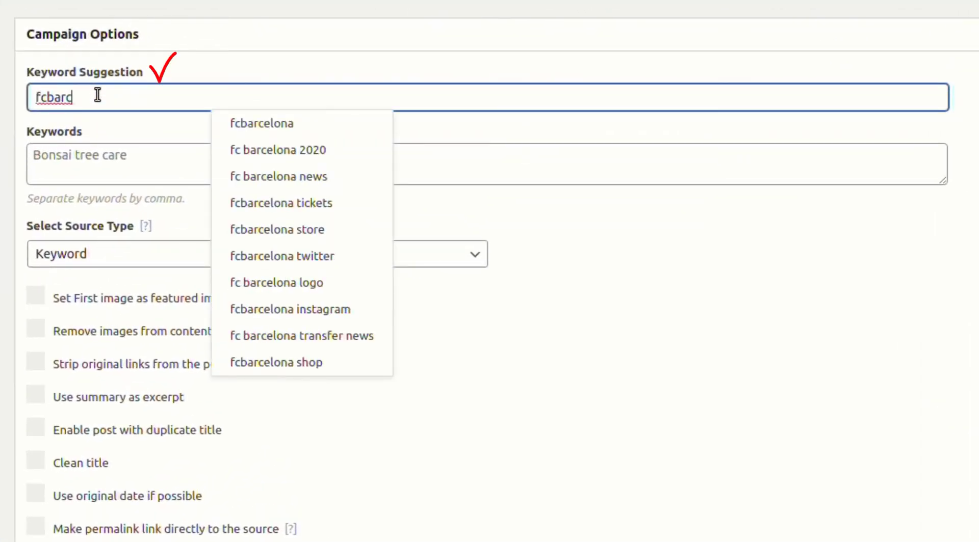
{"action": "left_click", "coordinate": [275, 130]}
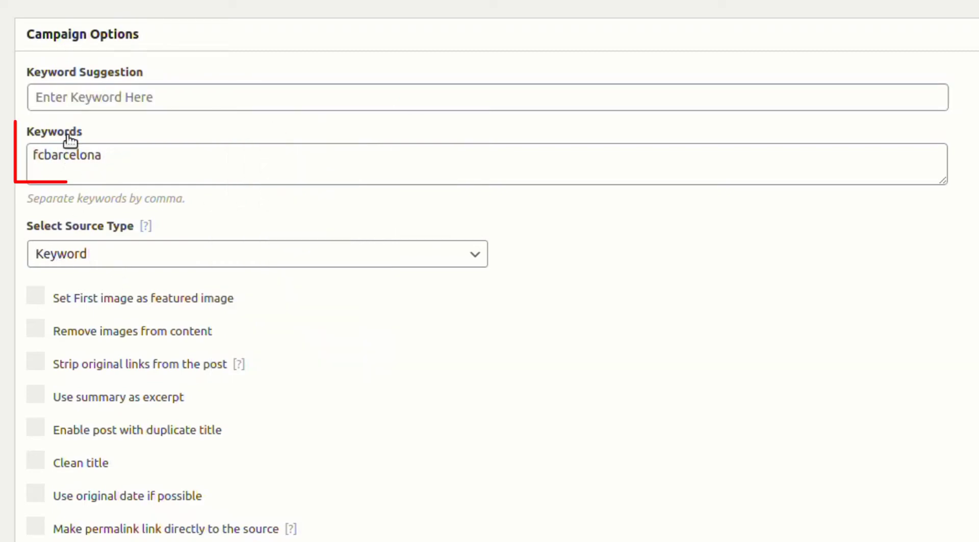
- Enable "Set First image as featured image" and "Use summary as excerpt", and update the campaign
{"action": "left_click", "coordinate": [36, 296]}
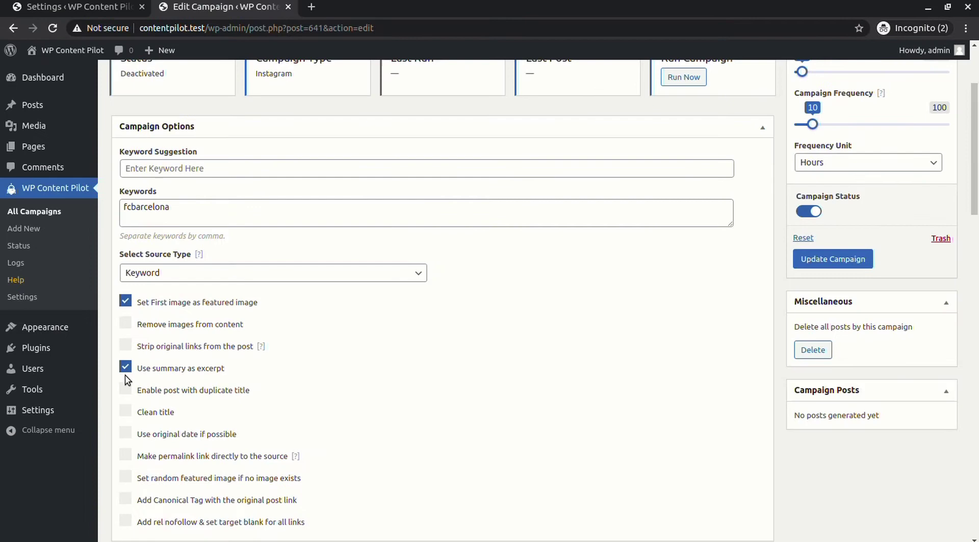
{"action": "scroll", "coordinate": [163, 377], "scroll_direction": "down", "scroll_amount": 3}
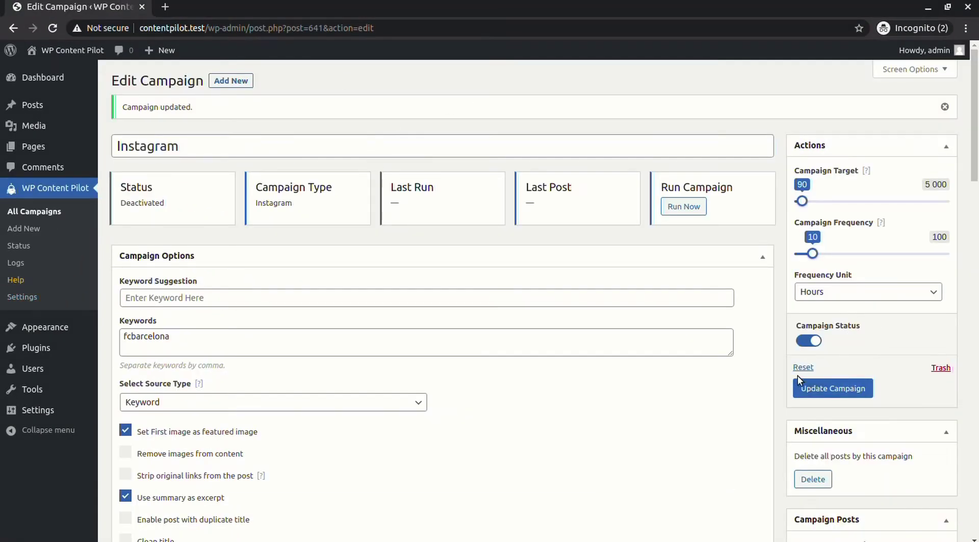
{"action": "left_click", "coordinate": [798, 378]}
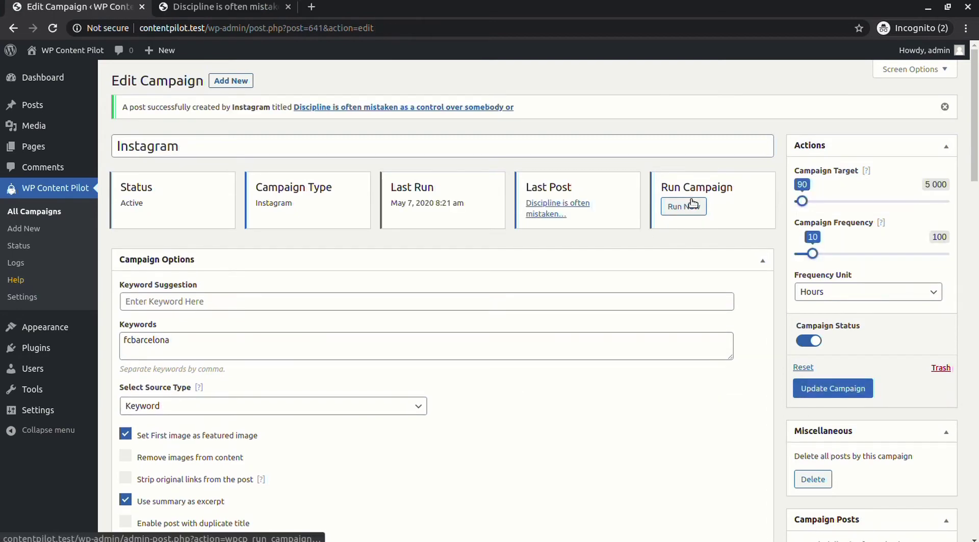
- Run the campaign and examine the generated post's hashtags, images and source link
{"action": "left_click", "coordinate": [690, 209]}
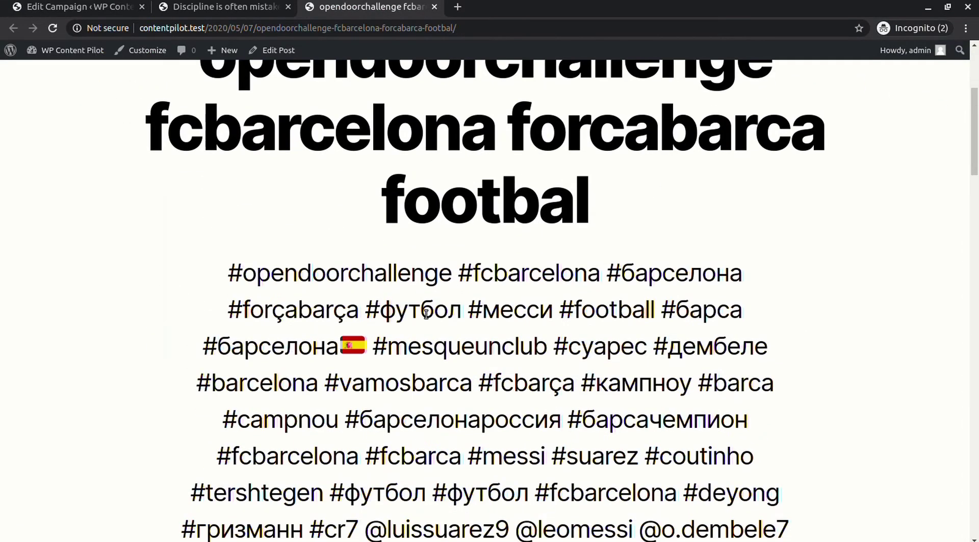
{"action": "scroll", "coordinate": [426, 315], "scroll_direction": "down", "scroll_amount": 20}
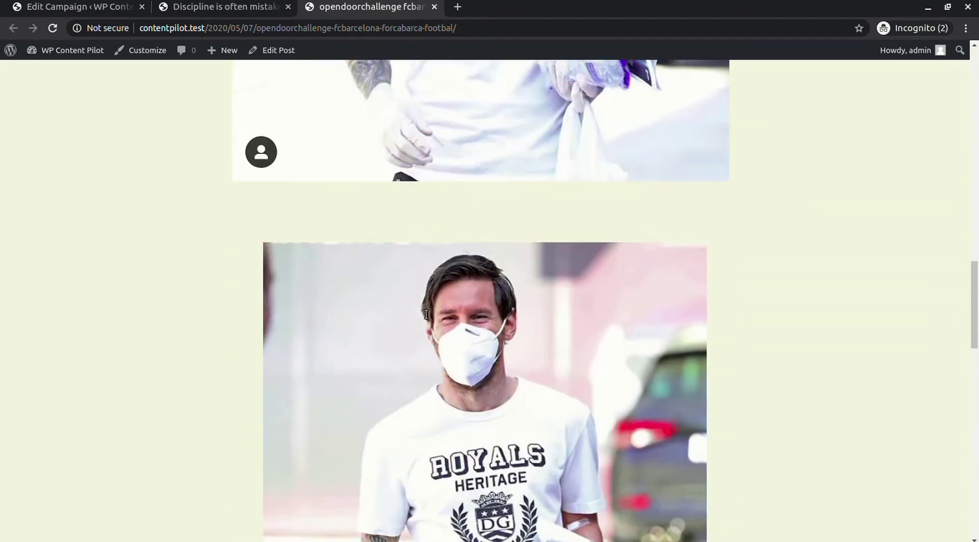
{"action": "scroll", "coordinate": [427, 316], "scroll_direction": "down", "scroll_amount": 5}
{"action": "scroll", "coordinate": [426, 319], "scroll_direction": "up", "scroll_amount": 2}
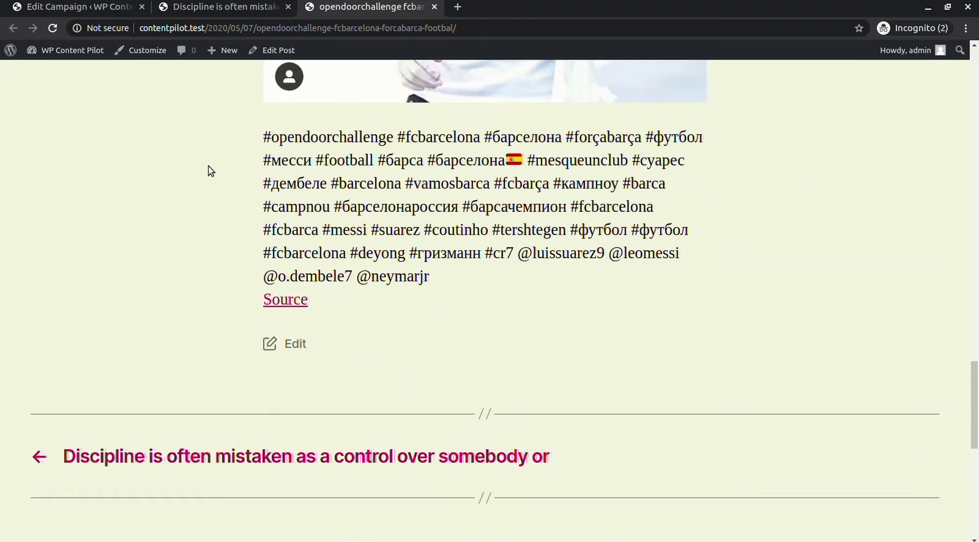
- In the campaign, change the source type to User with Instagram user ID bbcnews, and set the frequency unit to Minutes
{"action": "left_click", "coordinate": [120, 3]}
{"action": "scroll", "coordinate": [304, 335], "scroll_direction": "down", "scroll_amount": 3}
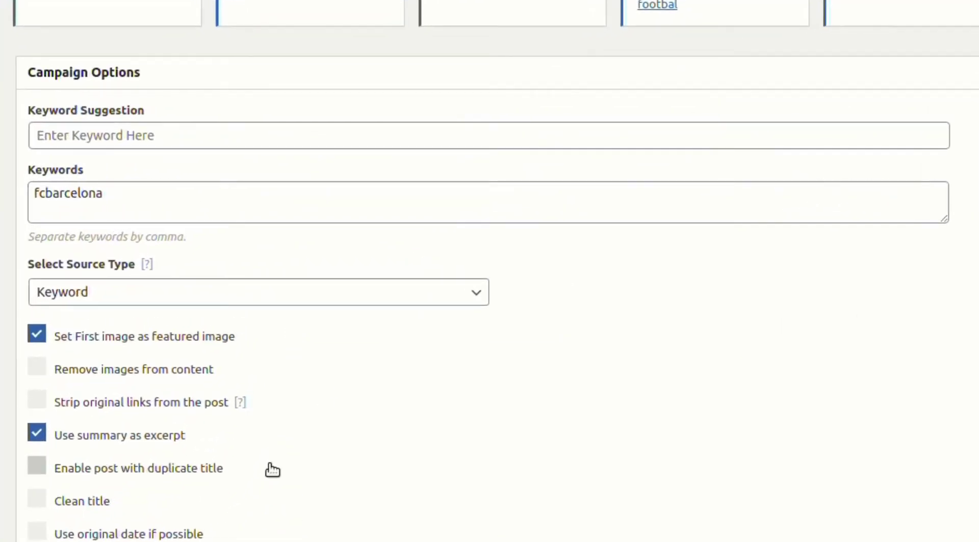
{"action": "scroll", "coordinate": [179, 369], "scroll_direction": "up", "scroll_amount": 2}
{"action": "left_click", "coordinate": [108, 290]}
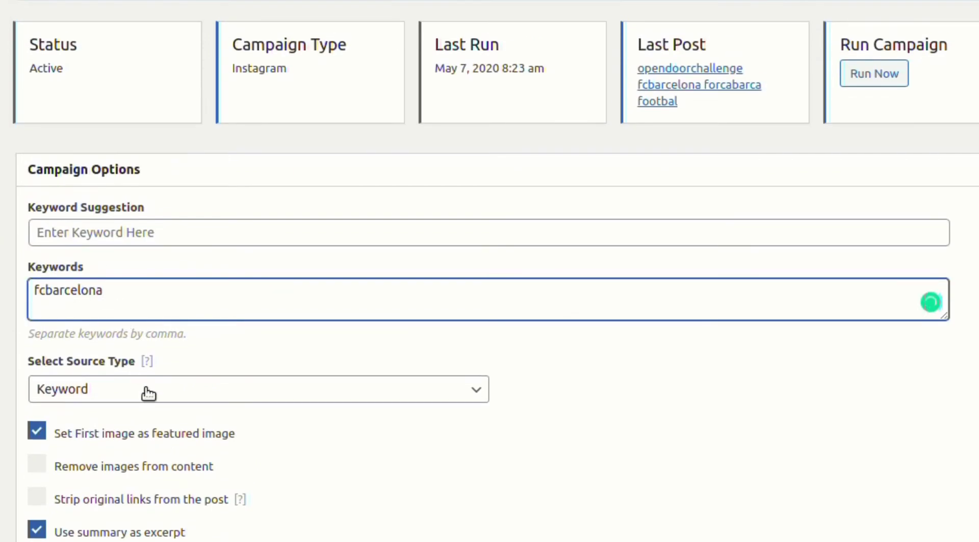
{"action": "left_click", "coordinate": [148, 393]}
{"action": "left_click", "coordinate": [65, 428]}
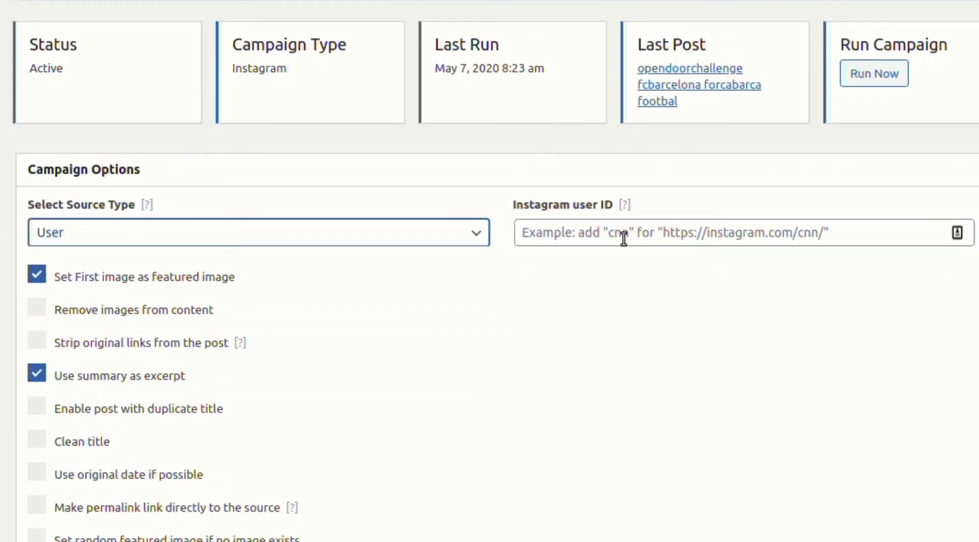
{"action": "left_click", "coordinate": [645, 235]}
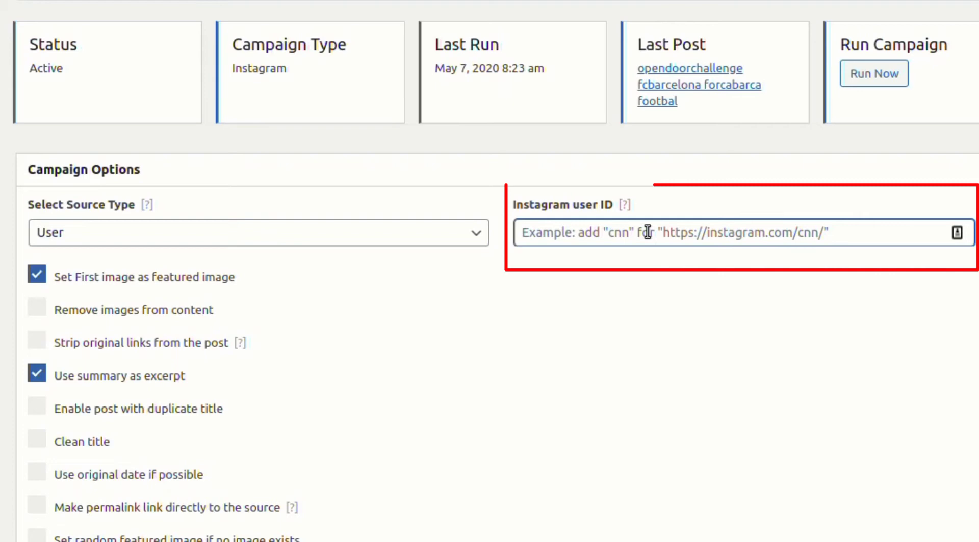
{"action": "type", "text": "bbcnews"}
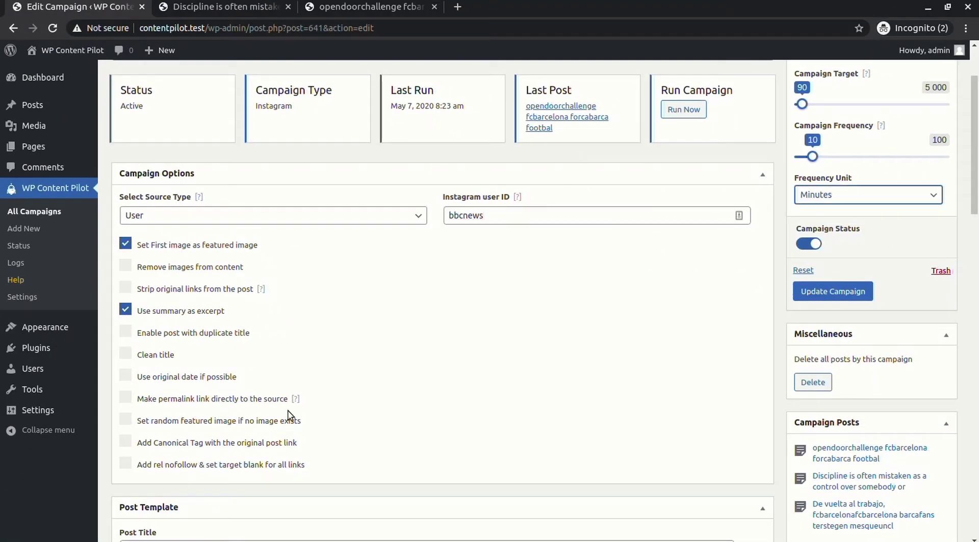
- Update the campaign with the user source and run it
{"action": "left_click", "coordinate": [816, 291]}
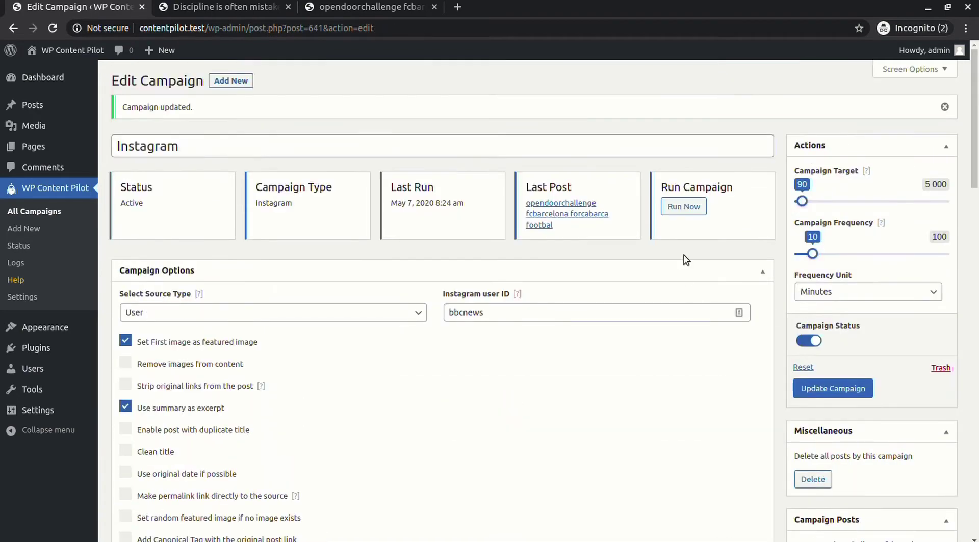
{"action": "left_click", "coordinate": [676, 212]}
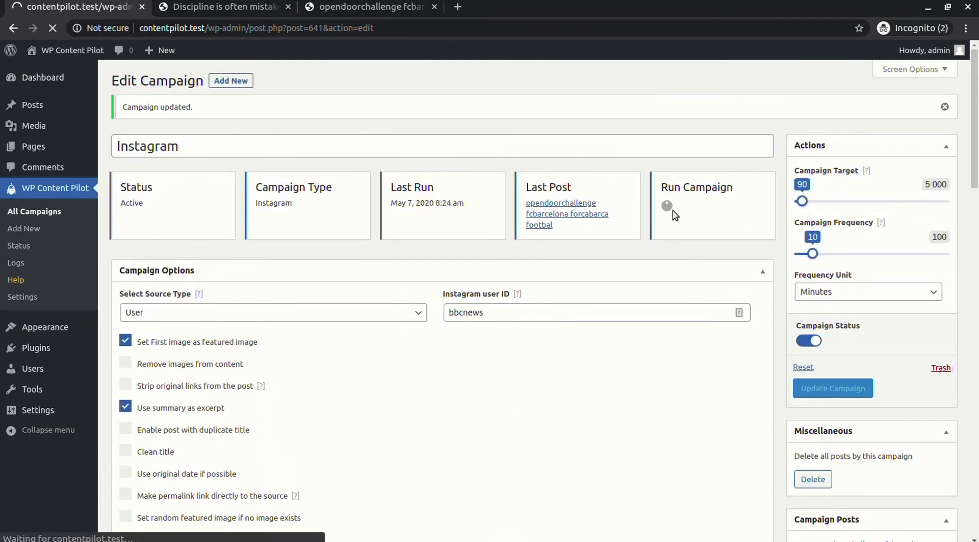
- Open the post generated from bbcnews and compare it with the original Instagram post through its Source link
{"action": "left_click", "coordinate": [412, 107]}
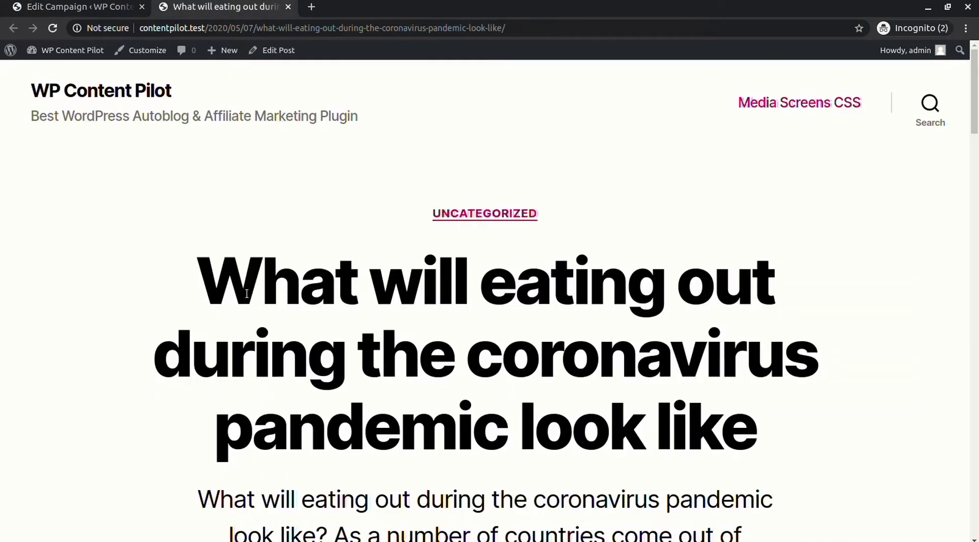
{"action": "scroll", "coordinate": [249, 293], "scroll_direction": "down", "scroll_amount": 10}
{"action": "scroll", "coordinate": [250, 288], "scroll_direction": "down", "scroll_amount": 5}
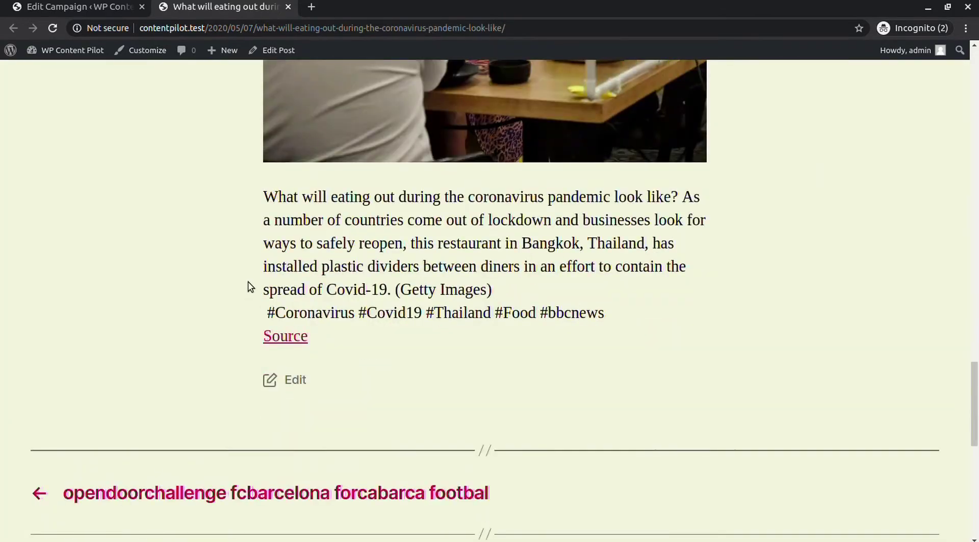
{"action": "left_click", "coordinate": [285, 338]}
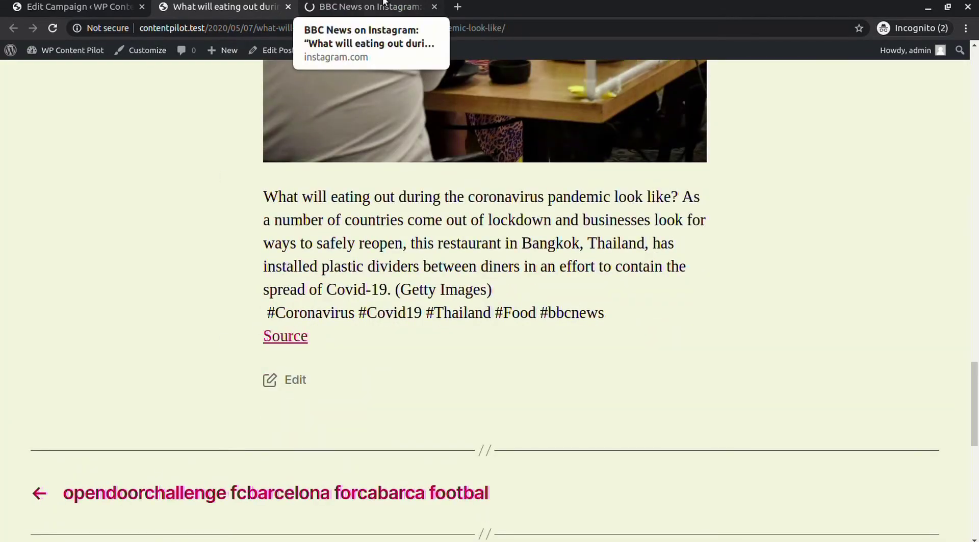
{"action": "left_click", "coordinate": [383, 7]}
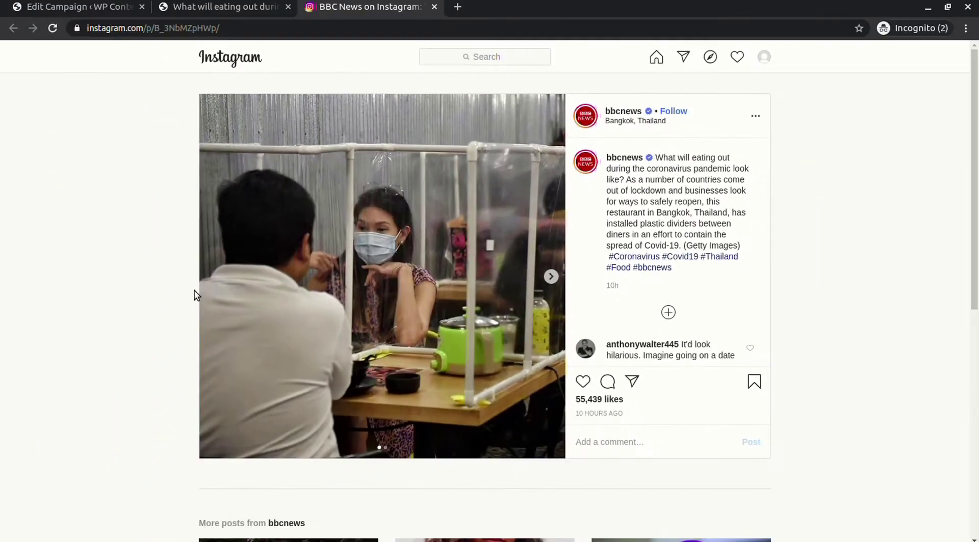
{"action": "scroll", "coordinate": [47, 383], "scroll_direction": "down", "scroll_amount": 5}
- Enable "Clean title" in the Instagram campaign's options, update the campaign and run it
{"action": "left_click", "coordinate": [81, 8]}
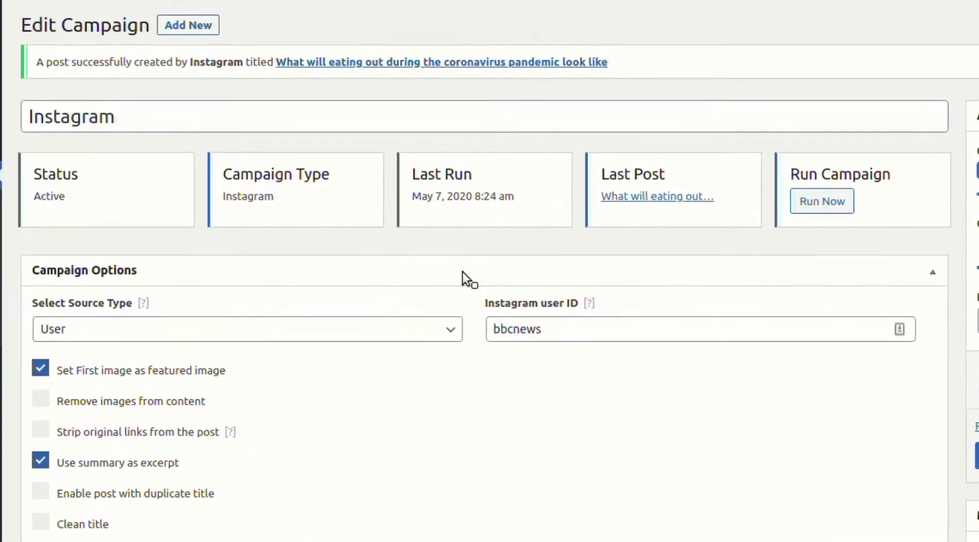
{"action": "scroll", "coordinate": [462, 275], "scroll_direction": "down", "scroll_amount": 9}
{"action": "scroll", "coordinate": [403, 293], "scroll_direction": "up", "scroll_amount": 1}
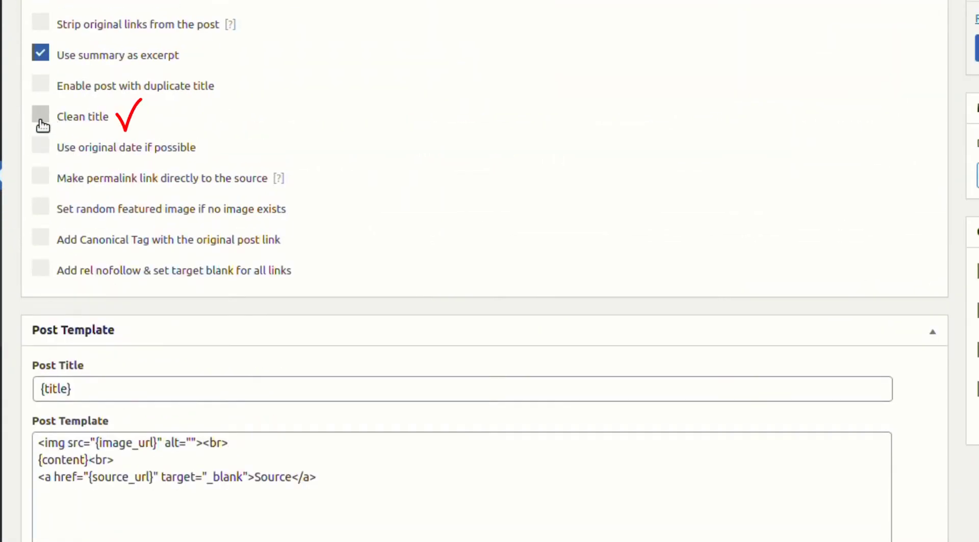
{"action": "scroll", "coordinate": [875, 131], "scroll_direction": "up", "scroll_amount": 8}
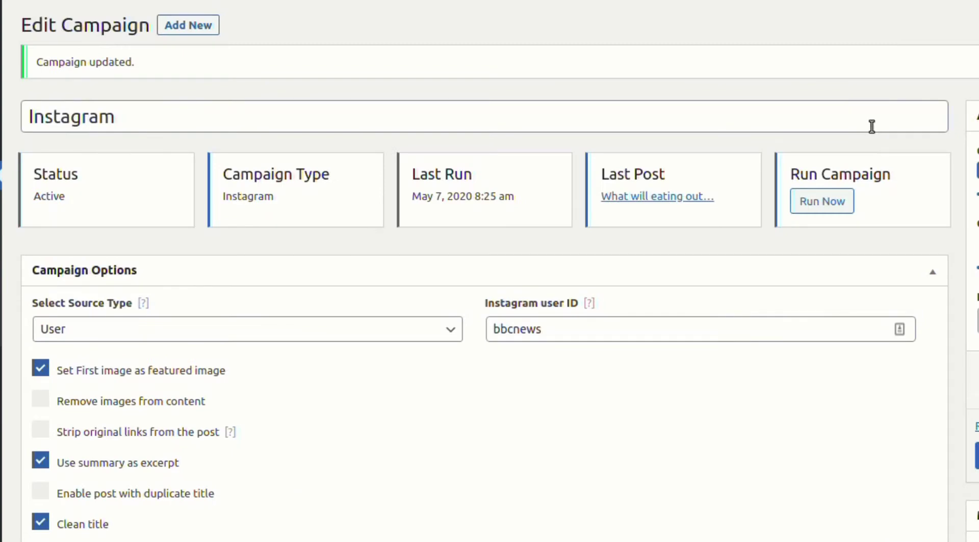
{"action": "scroll", "coordinate": [723, 201], "scroll_direction": "down", "scroll_amount": 1}
{"action": "left_click", "coordinate": [822, 156]}
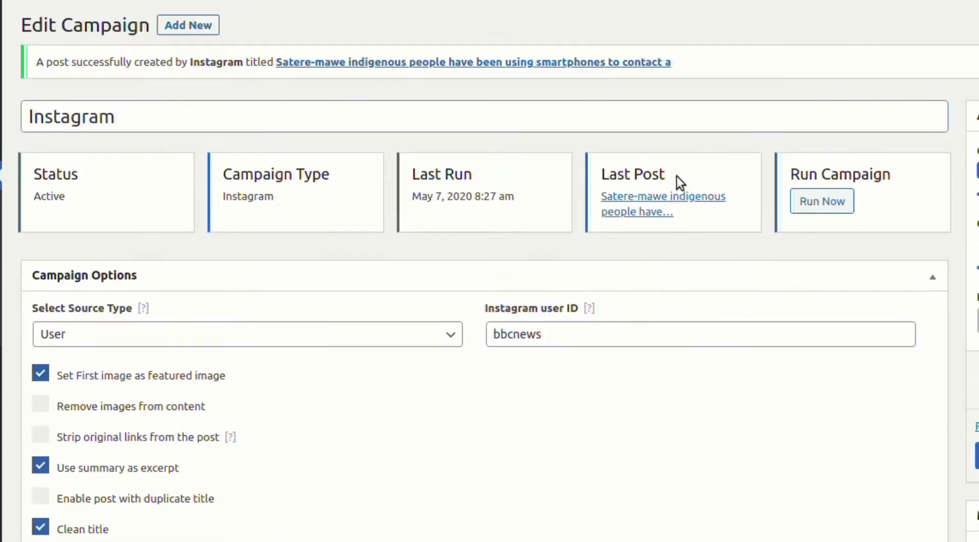
- Examine the newly generated post's title, featured image and content, and return to the campaign
{"action": "left_click", "coordinate": [404, 62]}
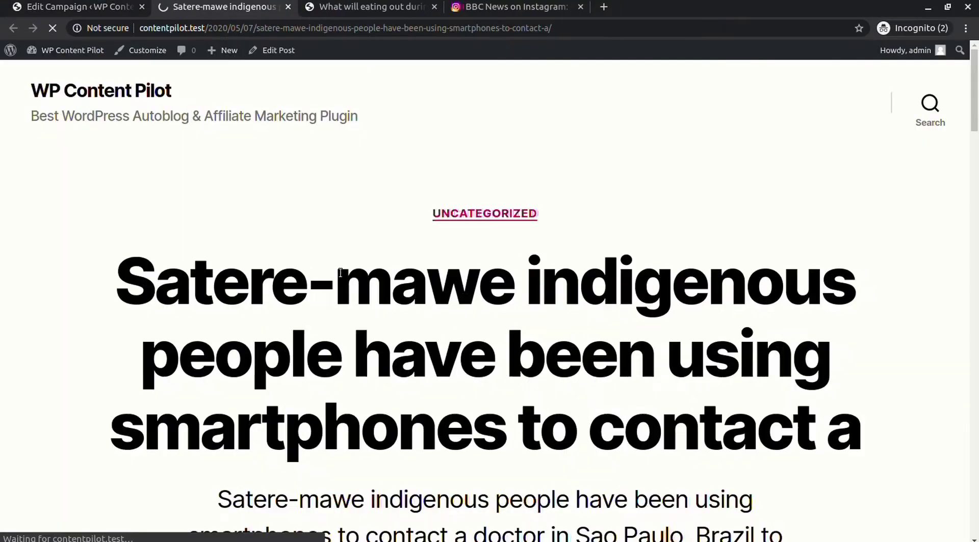
{"action": "scroll", "coordinate": [628, 272], "scroll_direction": "down", "scroll_amount": 12}
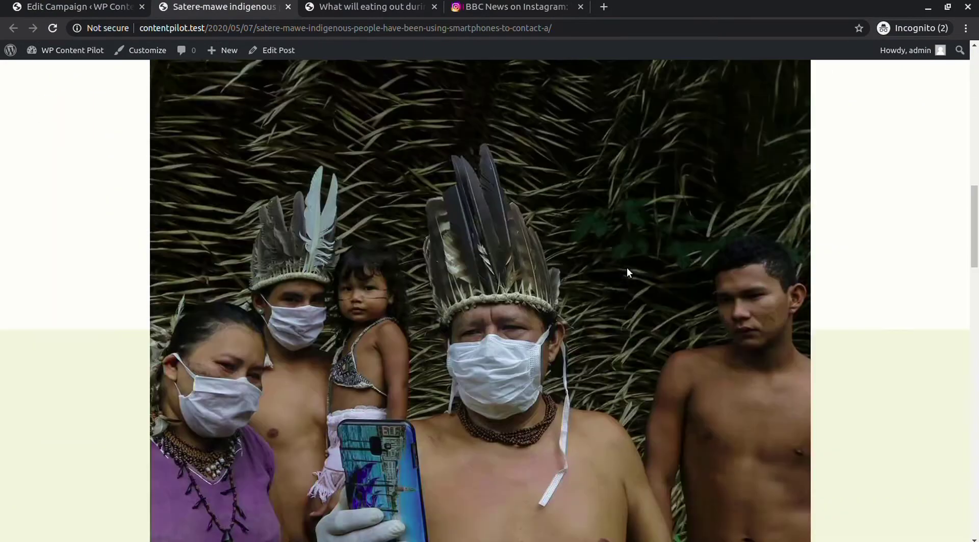
{"action": "scroll", "coordinate": [626, 268], "scroll_direction": "down", "scroll_amount": 10}
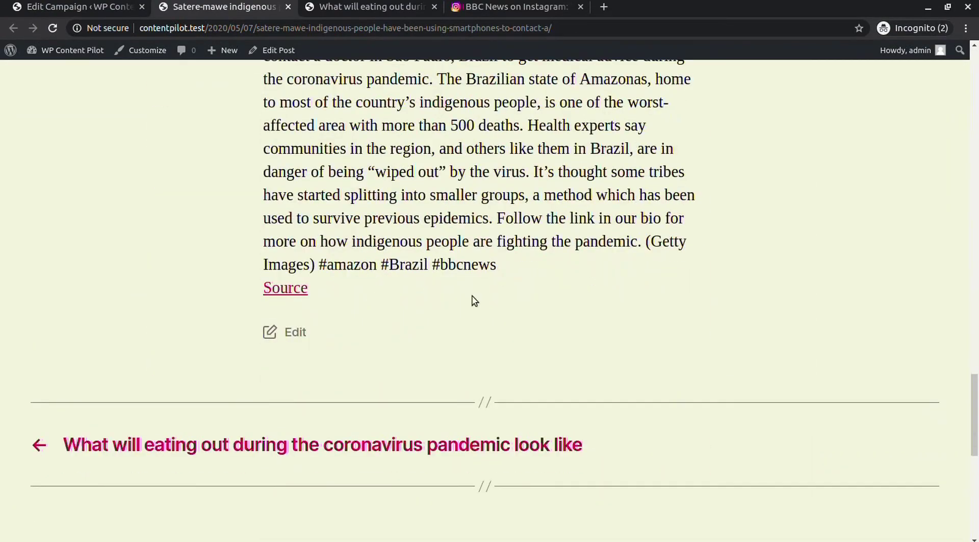
{"action": "left_click", "coordinate": [81, 6]}
{"action": "left_click", "coordinate": [288, 7]}
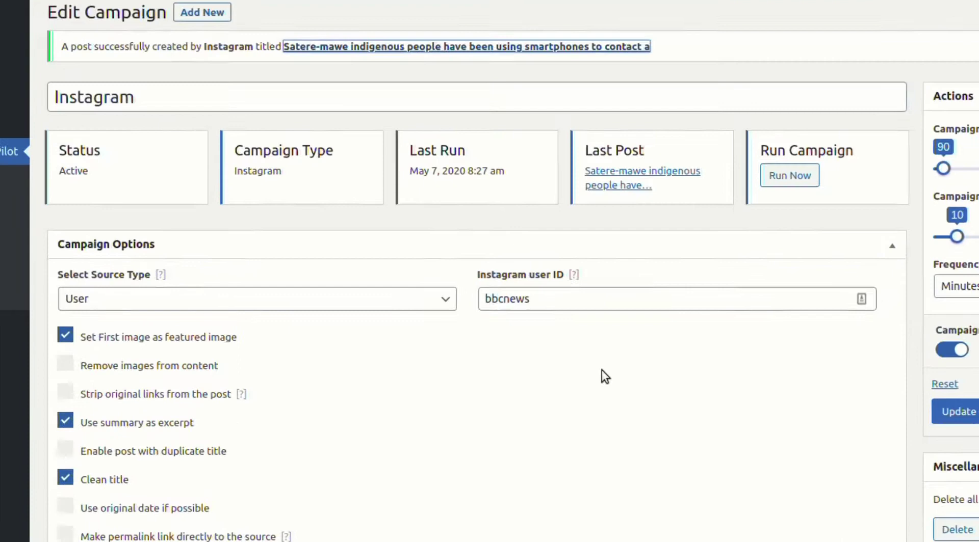
- In the campaign's post settings, set both Post Category and Post Tags to Instagram
{"action": "scroll", "coordinate": [551, 334], "scroll_direction": "down", "scroll_amount": 10}
{"action": "scroll", "coordinate": [630, 362], "scroll_direction": "down", "scroll_amount": 5}
{"action": "left_click", "coordinate": [81, 260]}
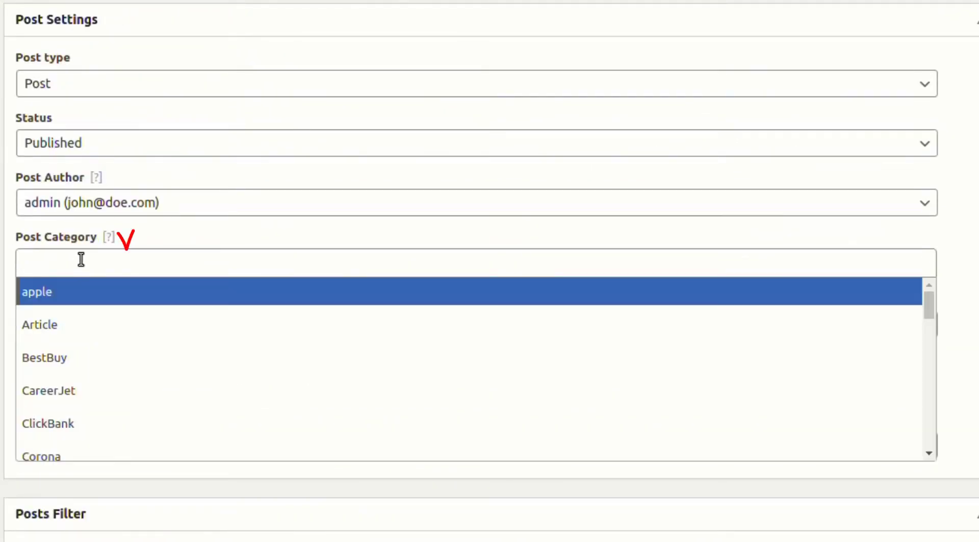
{"action": "type", "text": "in"}
{"action": "left_click", "coordinate": [79, 323]}
{"action": "left_click", "coordinate": [91, 391]}
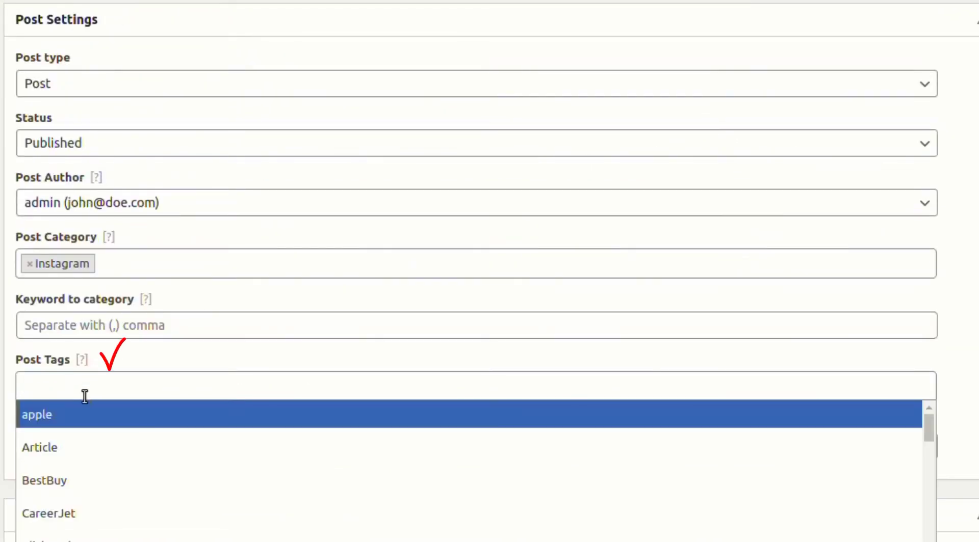
{"action": "type", "text": "ins"}
{"action": "left_click", "coordinate": [84, 422]}
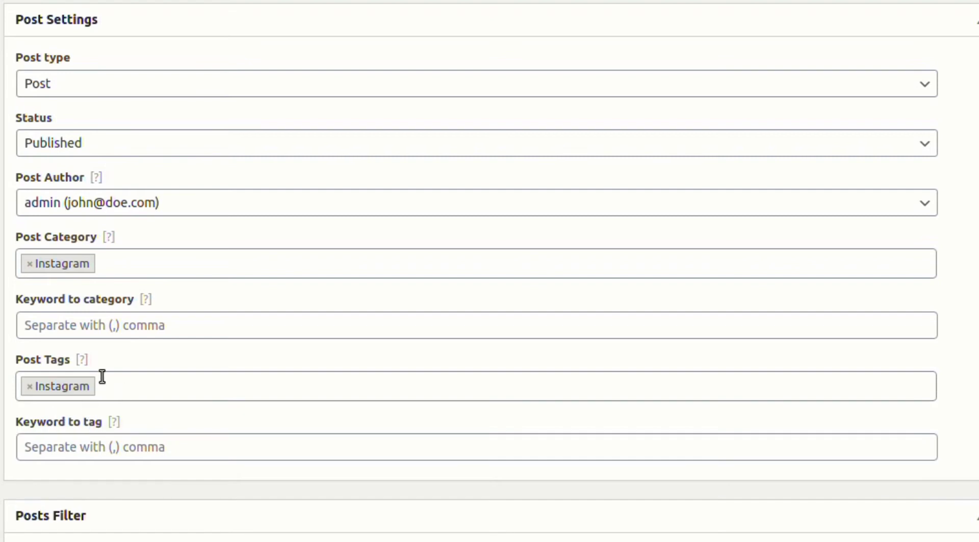
- Enter bbc for both Keyword to category and Keyword to tag in the post settings
{"action": "left_click", "coordinate": [51, 328]}
{"action": "type", "text": "bbc"}
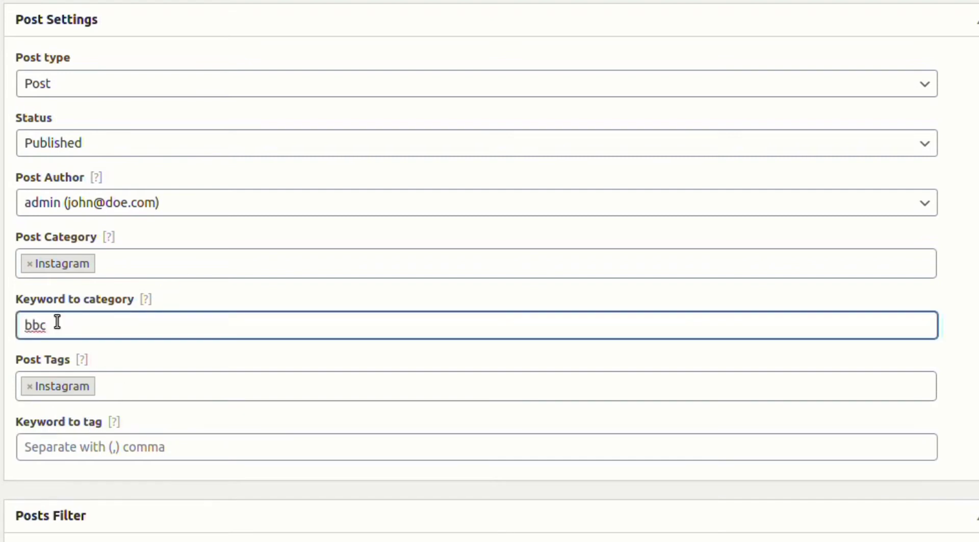
{"action": "left_click", "coordinate": [56, 451]}
{"action": "type", "text": "bbc"}
- Update the campaign with the new category and tag settings and run it
{"action": "scroll", "coordinate": [489, 271], "scroll_direction": "up", "scroll_amount": 12}
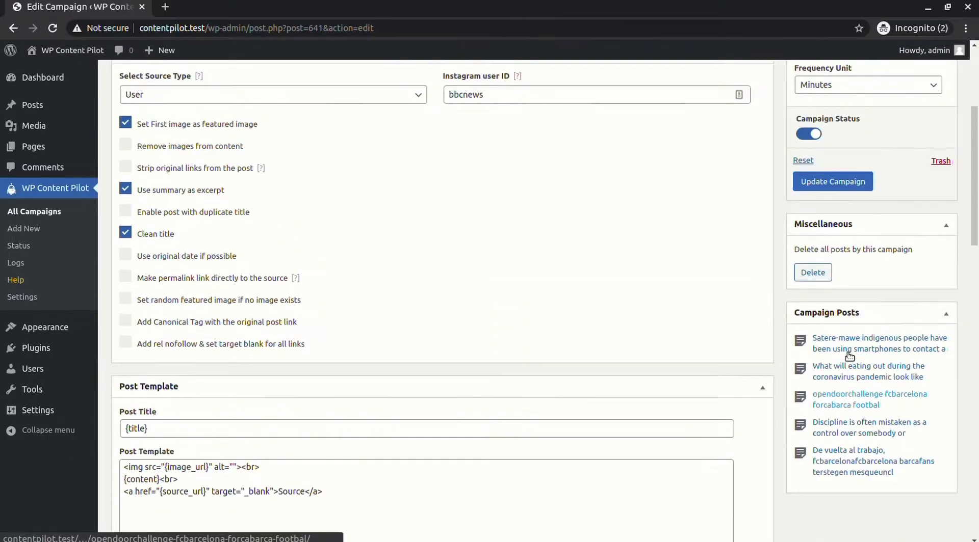
{"action": "scroll", "coordinate": [765, 255], "scroll_direction": "up", "scroll_amount": 5}
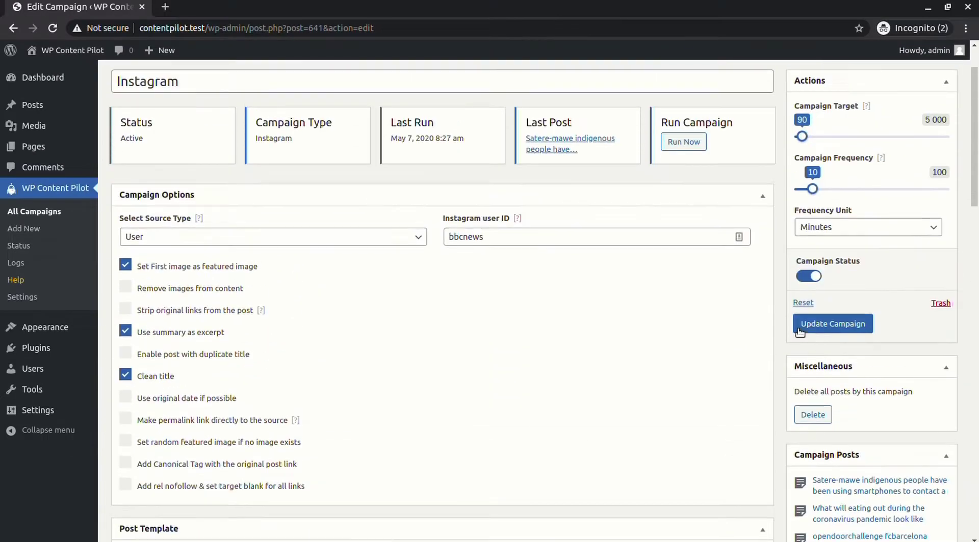
{"action": "left_click", "coordinate": [831, 326]}
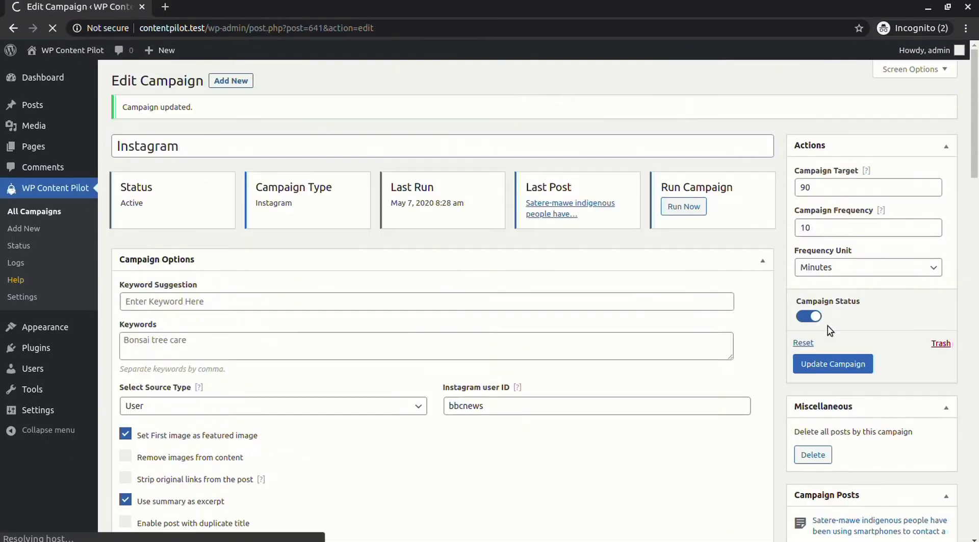
{"action": "left_click", "coordinate": [689, 208]}
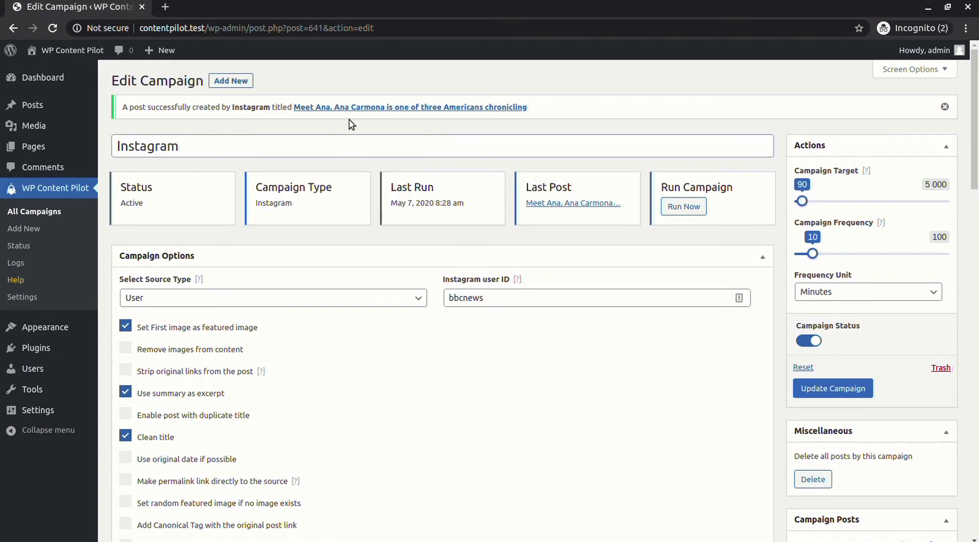
- Check the category and tags on the newly generated post and return to the campaign
{"action": "middle_click", "coordinate": [390, 108]}
{"action": "left_click", "coordinate": [232, 6]}
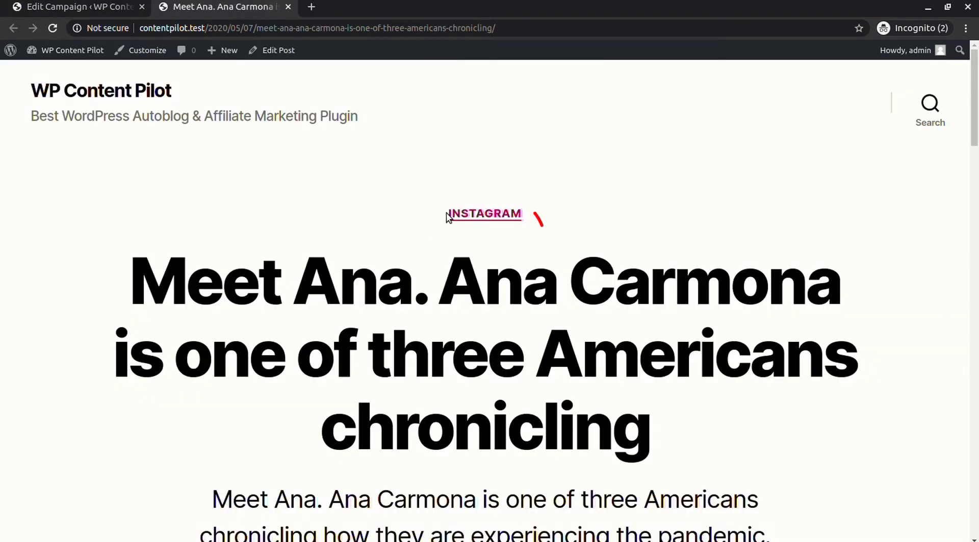
{"action": "scroll", "coordinate": [438, 266], "scroll_direction": "down", "scroll_amount": 15}
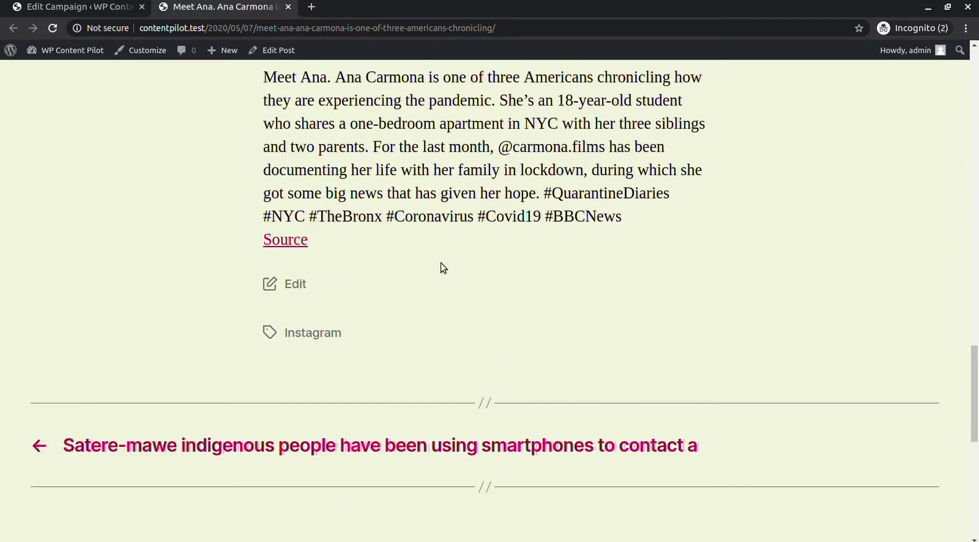
{"action": "left_click", "coordinate": [109, 3]}
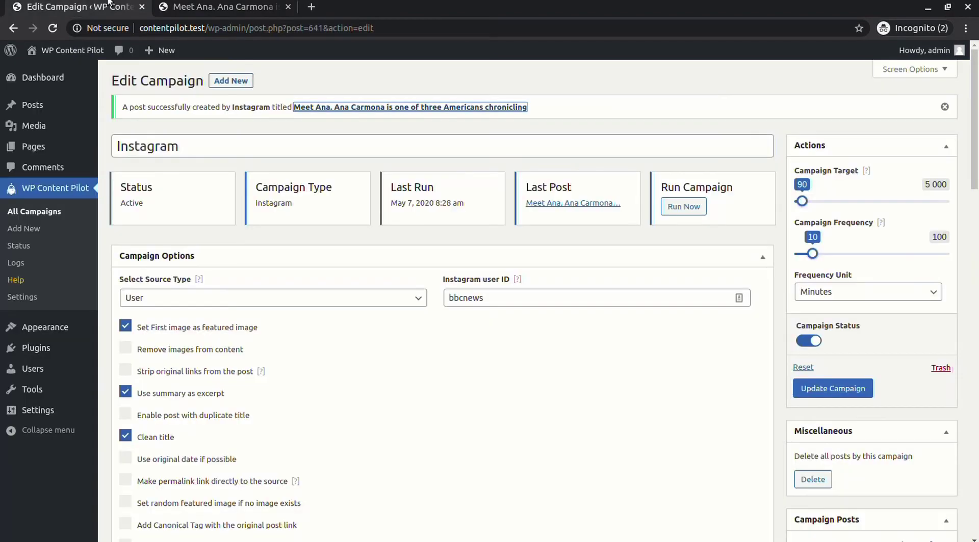
- Enable "Add Canonical Tag with the original post link" and "Add rel nofollow & set target blank for all links", update the campaign and run it
{"action": "scroll", "coordinate": [452, 377], "scroll_direction": "down", "scroll_amount": 10}
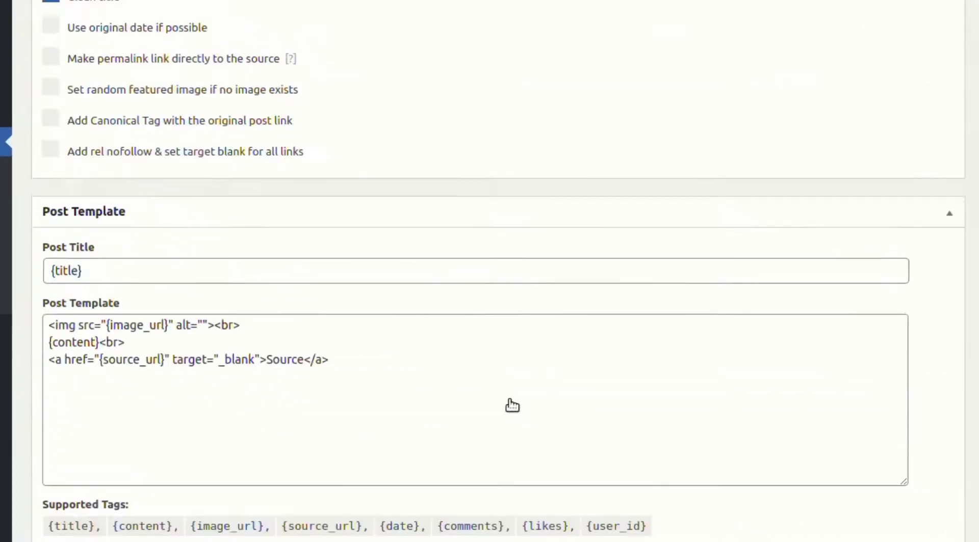
{"action": "scroll", "coordinate": [511, 405], "scroll_direction": "down", "scroll_amount": 2}
{"action": "scroll", "coordinate": [323, 470], "scroll_direction": "up", "scroll_amount": 3}
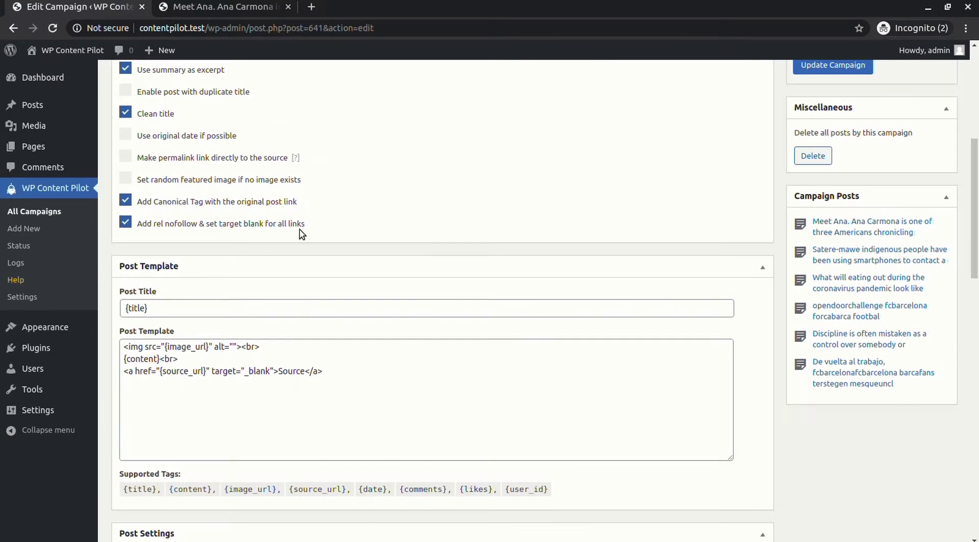
{"action": "scroll", "coordinate": [927, 200], "scroll_direction": "up", "scroll_amount": 3}
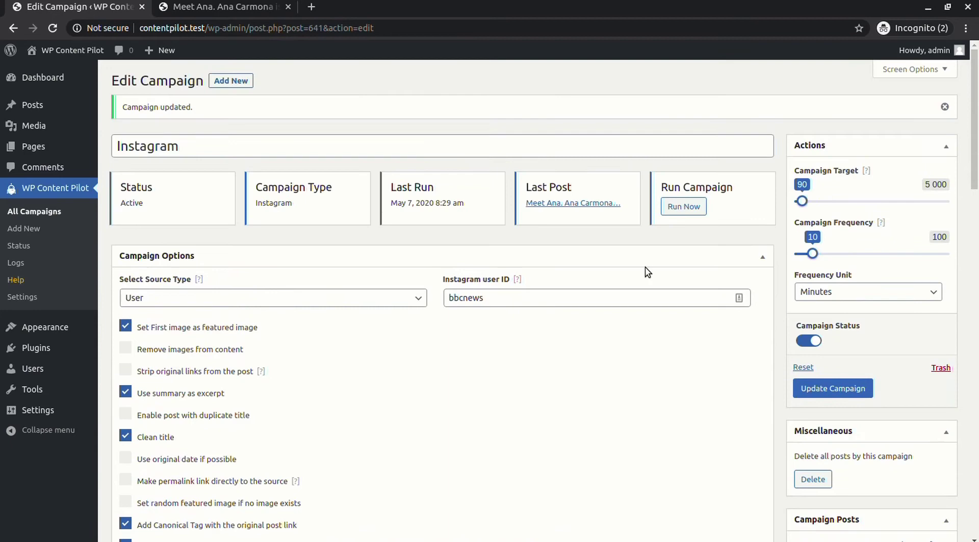
{"action": "left_click", "coordinate": [692, 209]}
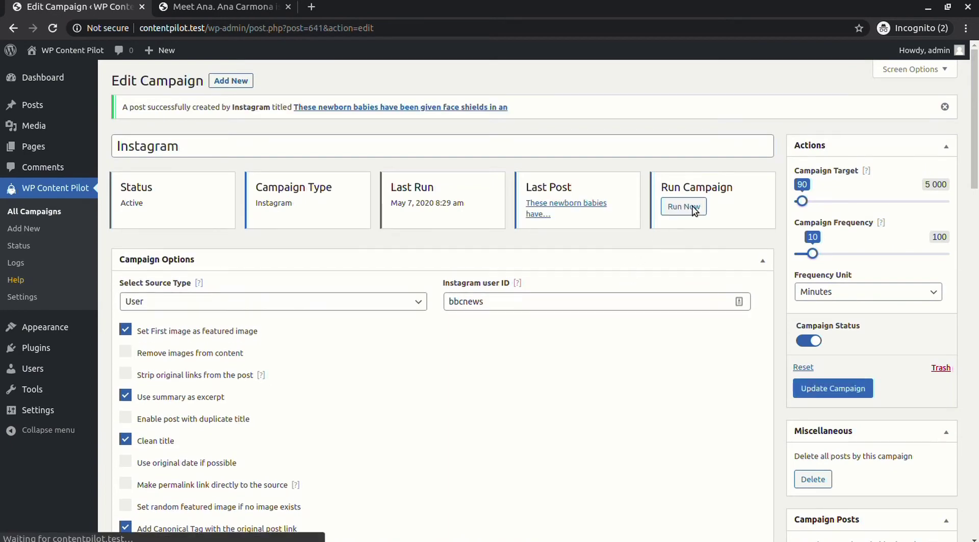
- Open the newly generated post and check its categories and tags against the campaign's keyword settings
{"action": "left_click", "coordinate": [380, 108]}
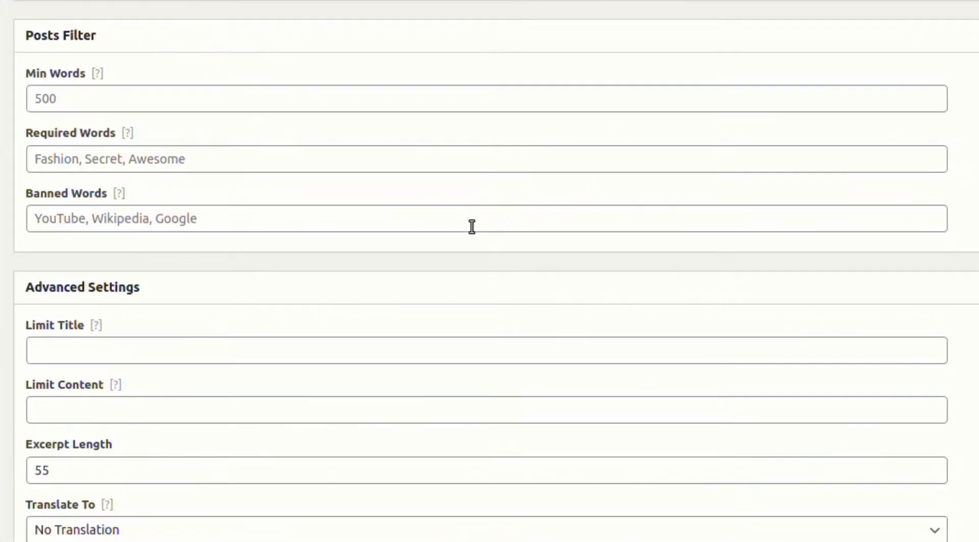
{"action": "double_click", "coordinate": [51, 185]}
{"action": "double_click", "coordinate": [66, 306]}
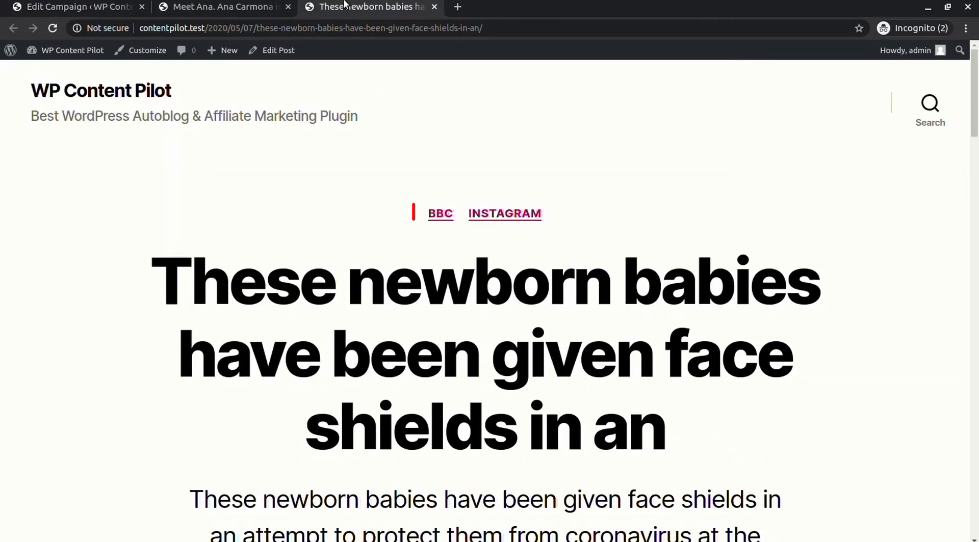
{"action": "scroll", "coordinate": [396, 287], "scroll_direction": "down", "scroll_amount": 15}
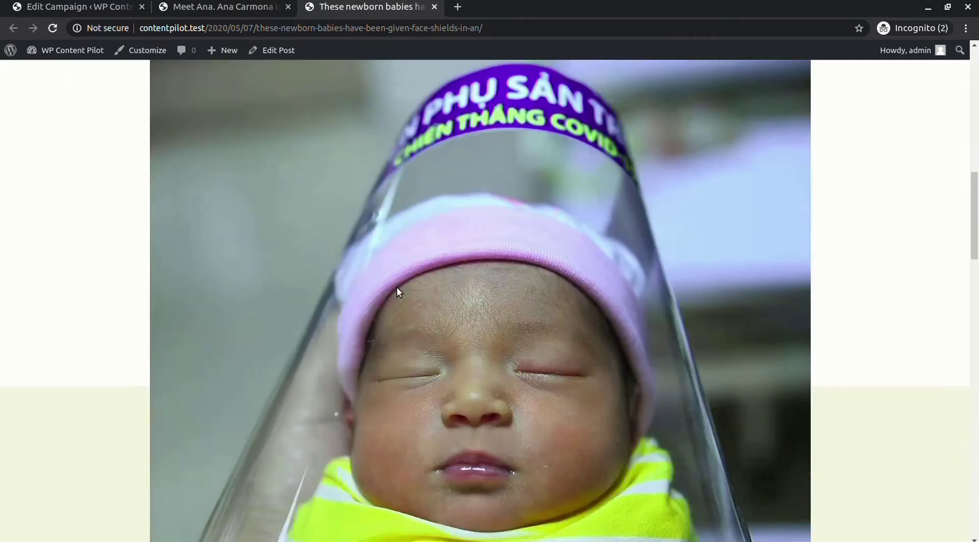
{"action": "scroll", "coordinate": [396, 288], "scroll_direction": "down", "scroll_amount": 10}
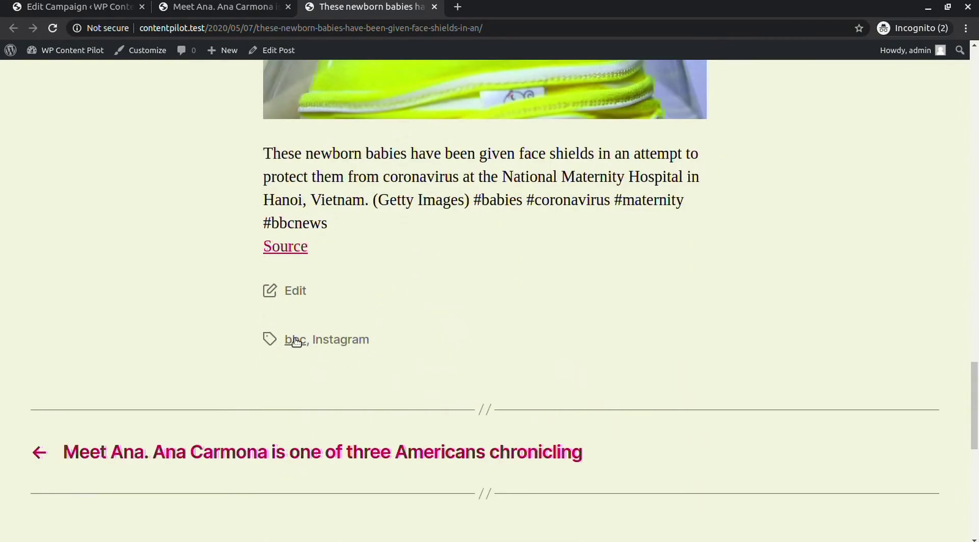
- Inspect the HTML of the post's Source link, checking its target and rel attributes, and close the developer tools
{"action": "right_click", "coordinate": [285, 248]}
{"action": "left_click", "coordinate": [340, 380]}
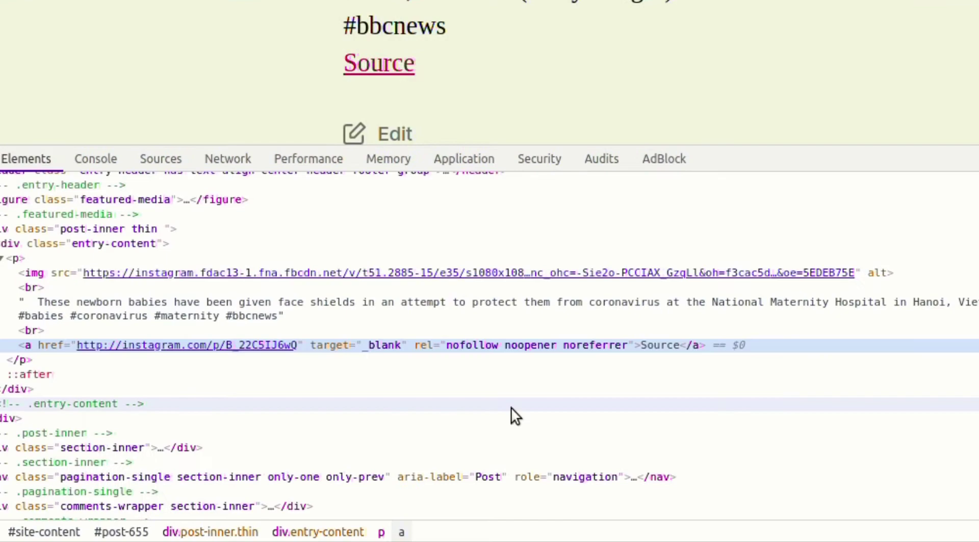
{"action": "double_click", "coordinate": [505, 346]}
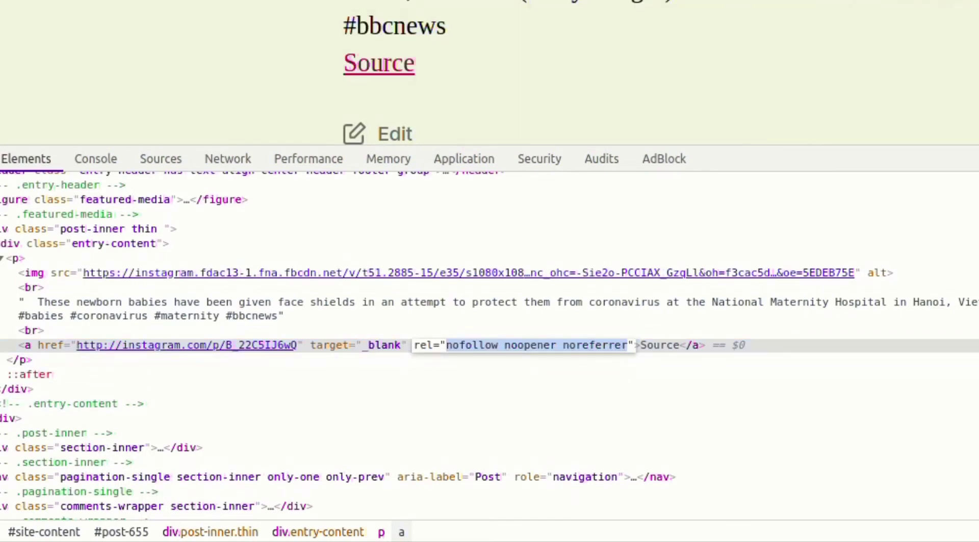
{"action": "key", "text": "F12"}
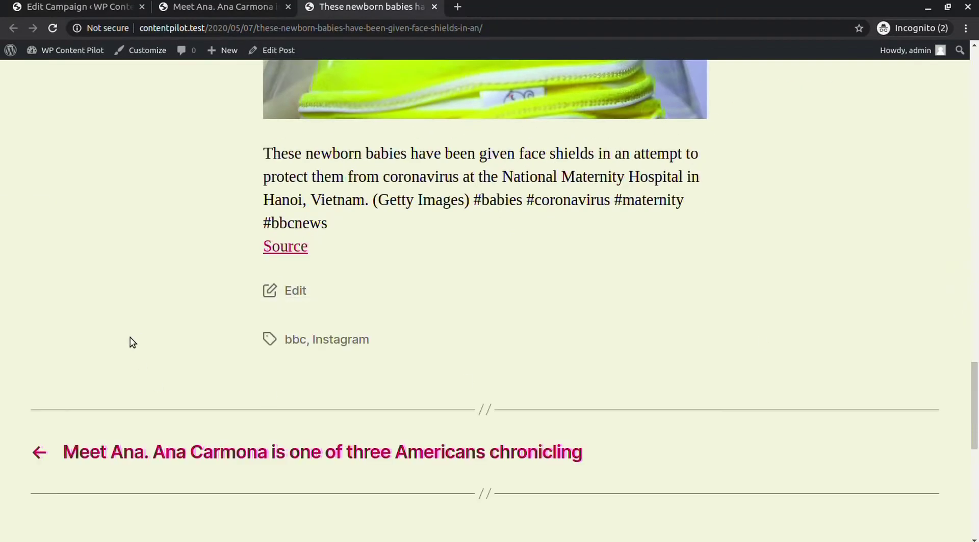
- Open the generated post in the editor, dismiss the welcome guide and check its canonical_url custom field
{"action": "left_click", "coordinate": [276, 50]}
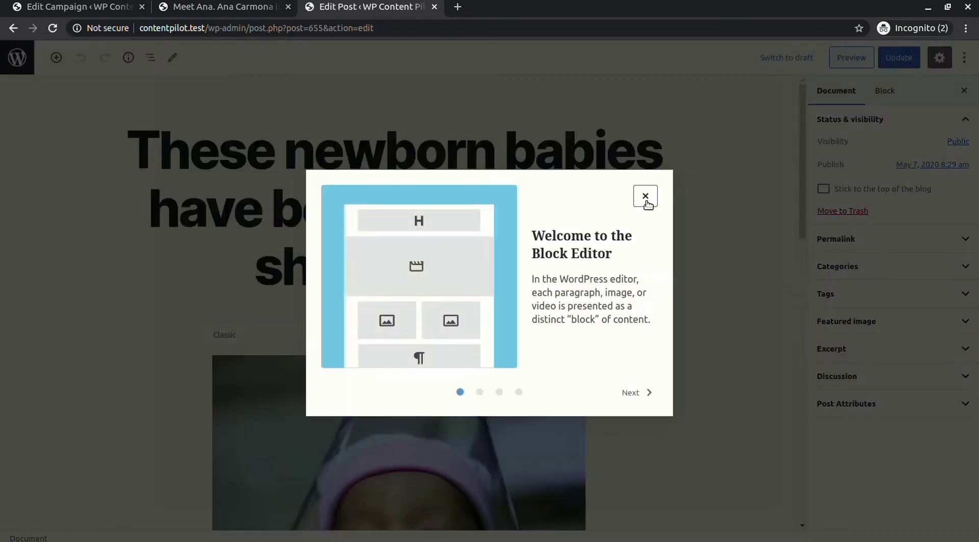
{"action": "left_click", "coordinate": [645, 196]}
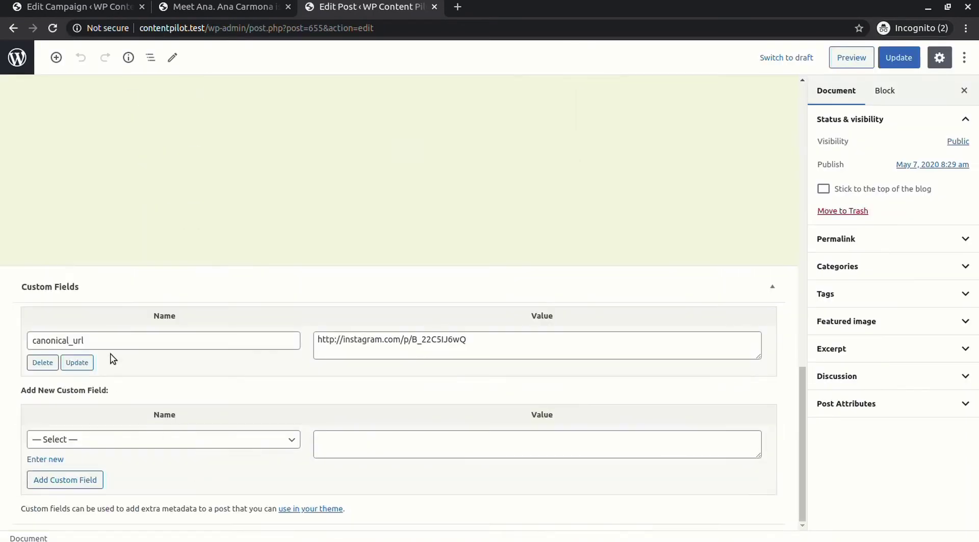
{"action": "left_click", "coordinate": [482, 344]}
{"action": "left_click", "coordinate": [168, 344]}
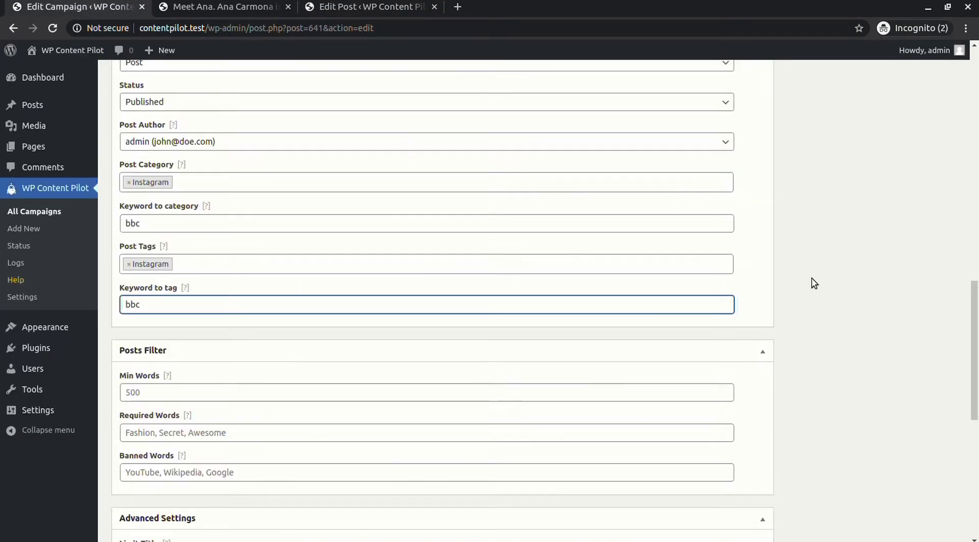
- In the campaign's advanced settings, set Excerpt Length to 5, Limit Title to 3 and Limit Content to 10
{"action": "scroll", "coordinate": [813, 278], "scroll_direction": "down", "scroll_amount": 2}
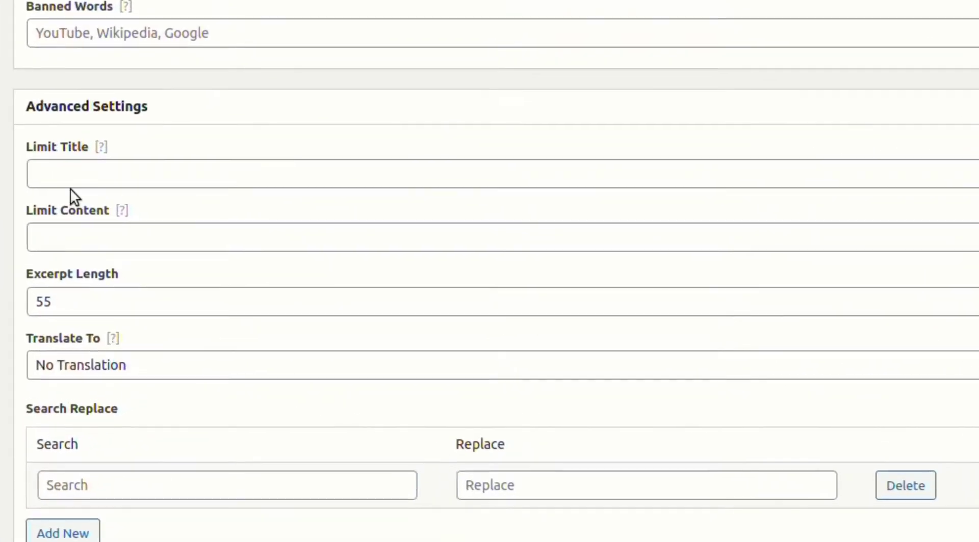
{"action": "left_click", "coordinate": [59, 304]}
{"action": "left_click", "coordinate": [44, 176]}
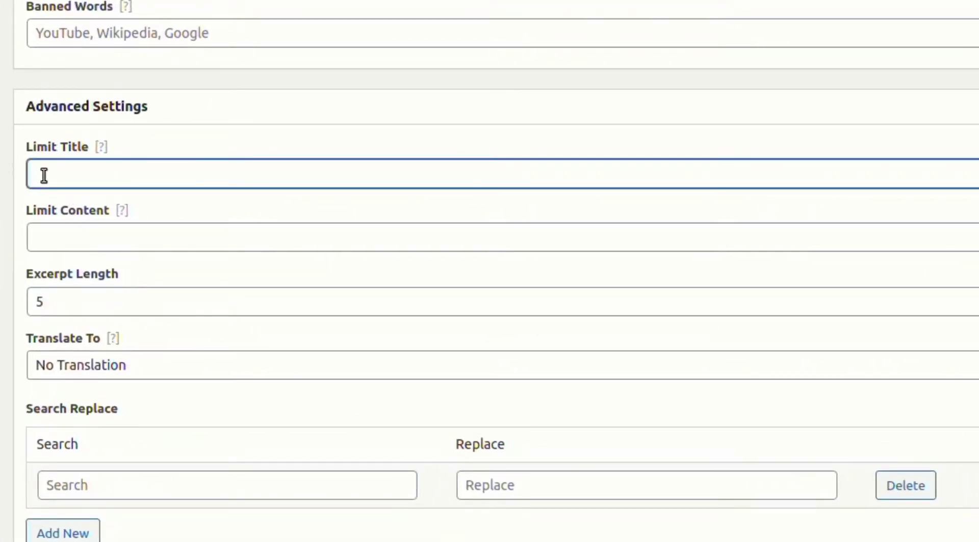
{"action": "left_click", "coordinate": [57, 241]}
{"action": "type", "text": "10"}
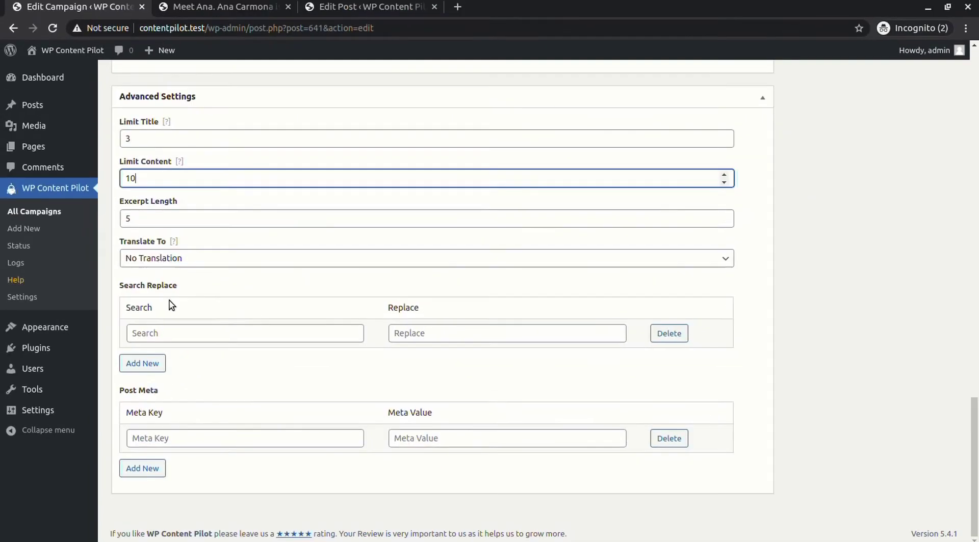
- Save the campaign with the new length limits and run it
{"action": "scroll", "coordinate": [821, 295], "scroll_direction": "up", "scroll_amount": 15}
{"action": "left_click", "coordinate": [821, 291]}
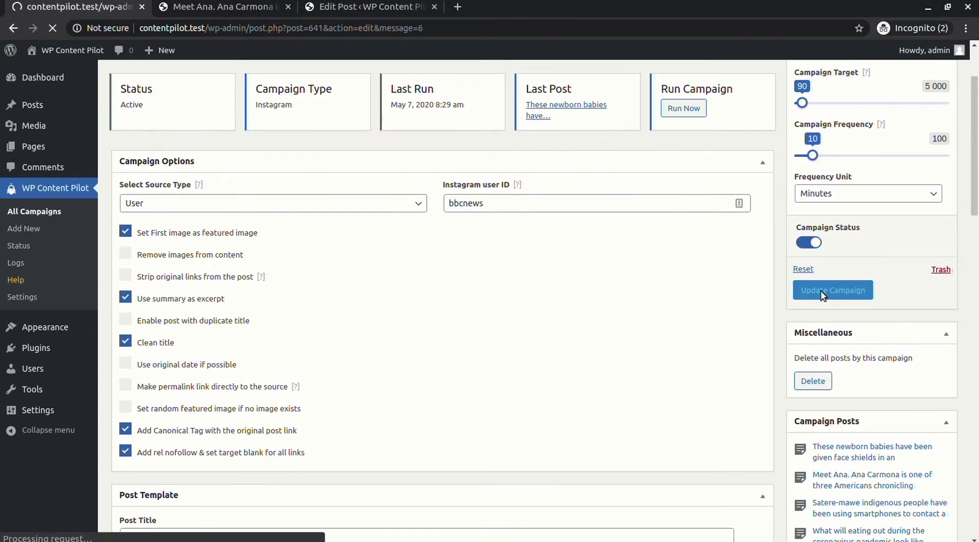
{"action": "left_click", "coordinate": [683, 207]}
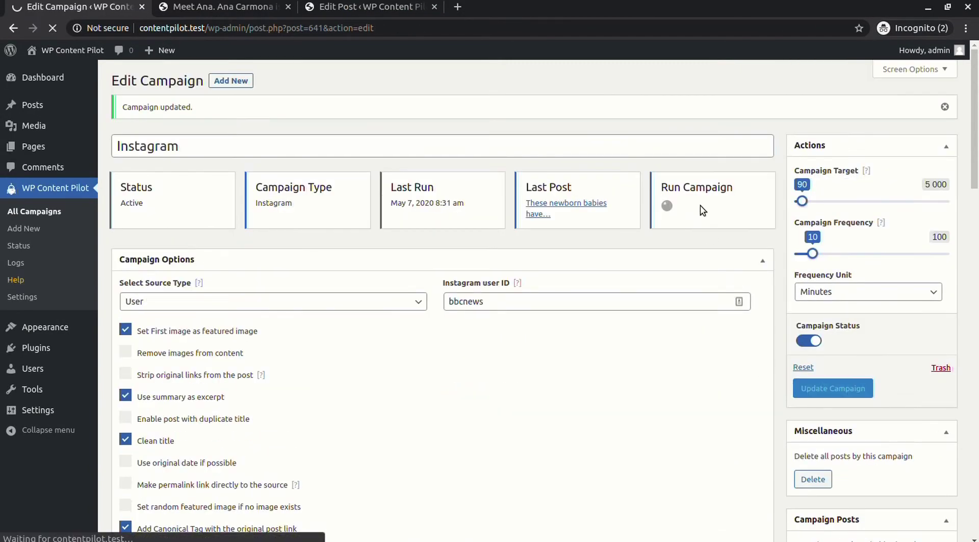
- Open the newly generated post and compare its title, excerpt and content length with the campaign's limits
{"action": "left_click", "coordinate": [328, 114]}
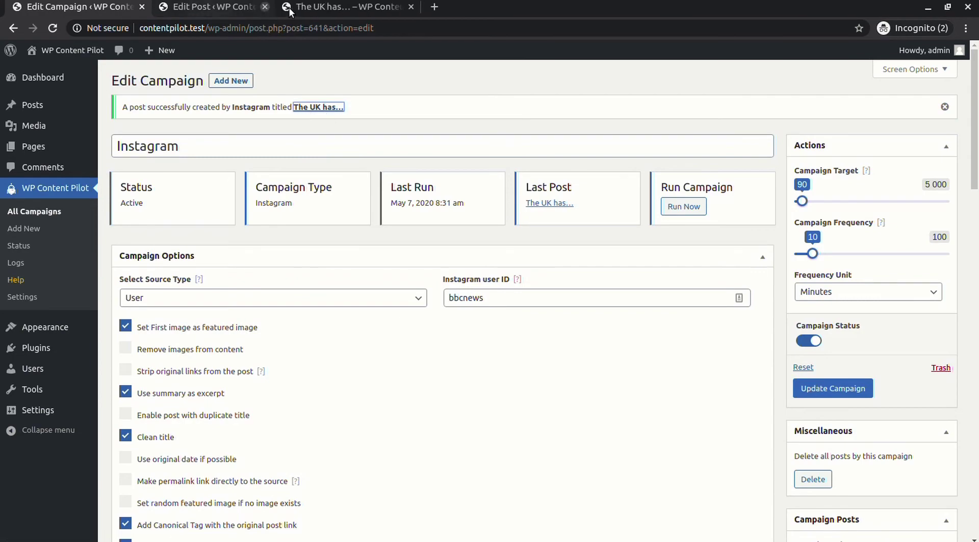
{"action": "scroll", "coordinate": [199, 339], "scroll_direction": "down", "scroll_amount": 10}
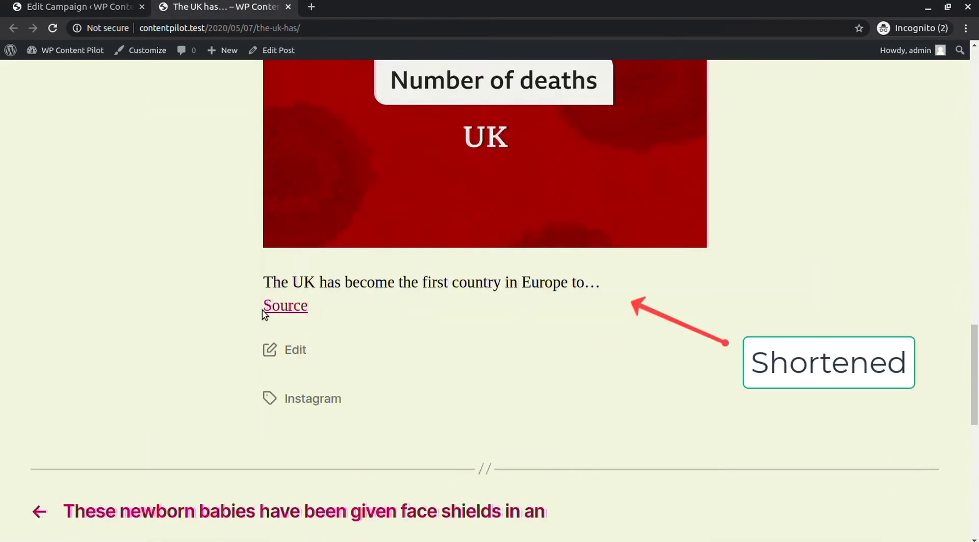
{"action": "left_click_drag", "start_coordinate": [262, 280], "coordinate": [629, 287]}
{"action": "left_click", "coordinate": [213, 267]}
{"action": "left_click", "coordinate": [99, 4]}
{"action": "left_click_drag", "start_coordinate": [972, 214], "coordinate": [962, 490]}
{"action": "left_click", "coordinate": [224, 7]}
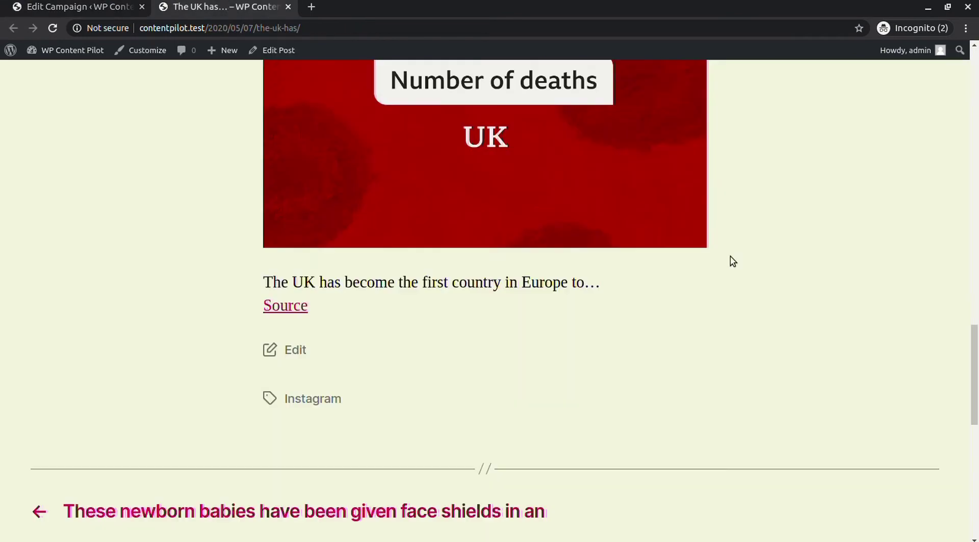
{"action": "left_click_drag", "start_coordinate": [971, 408], "coordinate": [962, 140]}
{"action": "left_click_drag", "start_coordinate": [625, 330], "coordinate": [465, 291]}
- Return to the campaign, clear the title and content limits, and add a search-replace rule changing "bbcnews" to "BBC"
{"action": "left_click", "coordinate": [77, 7]}
{"action": "left_click", "coordinate": [147, 302]}
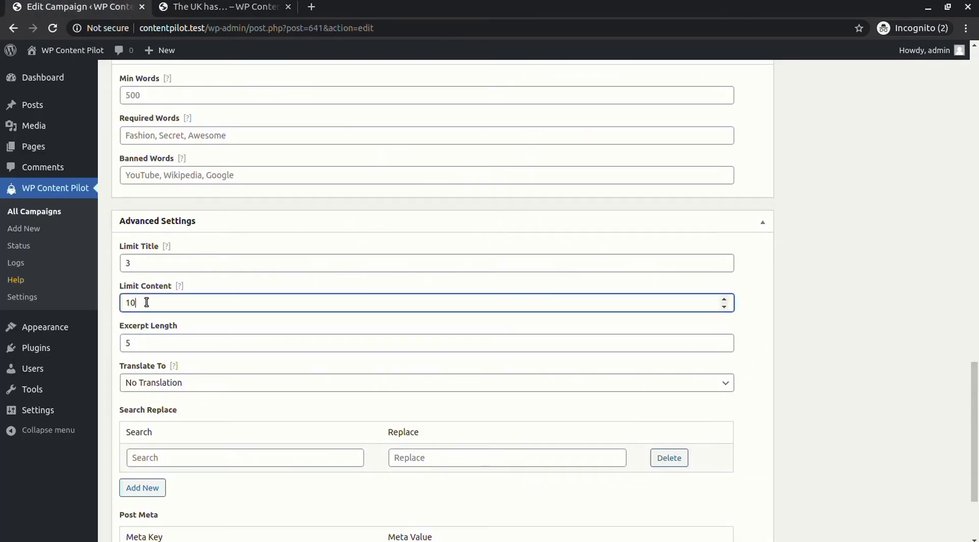
{"action": "scroll", "coordinate": [419, 347], "scroll_direction": "down", "scroll_amount": 5}
{"action": "left_click", "coordinate": [303, 333]}
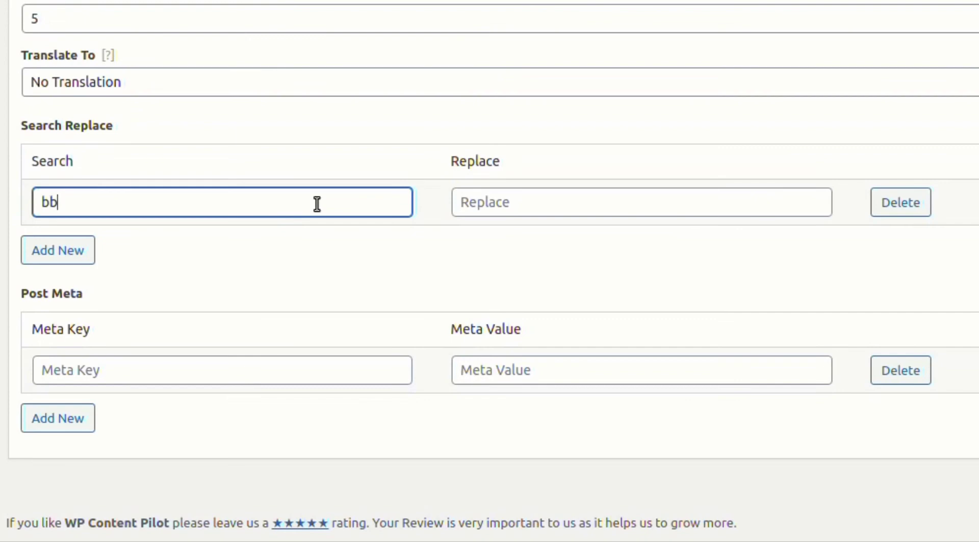
{"action": "type", "text": "bbcnews"}
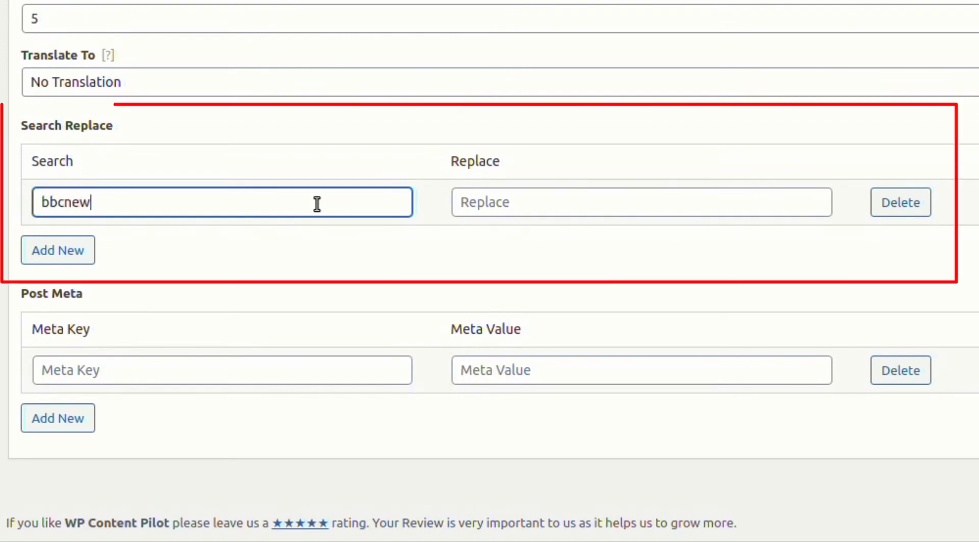
{"action": "key", "text": "Tab"}
{"action": "type", "text": "BBC"}
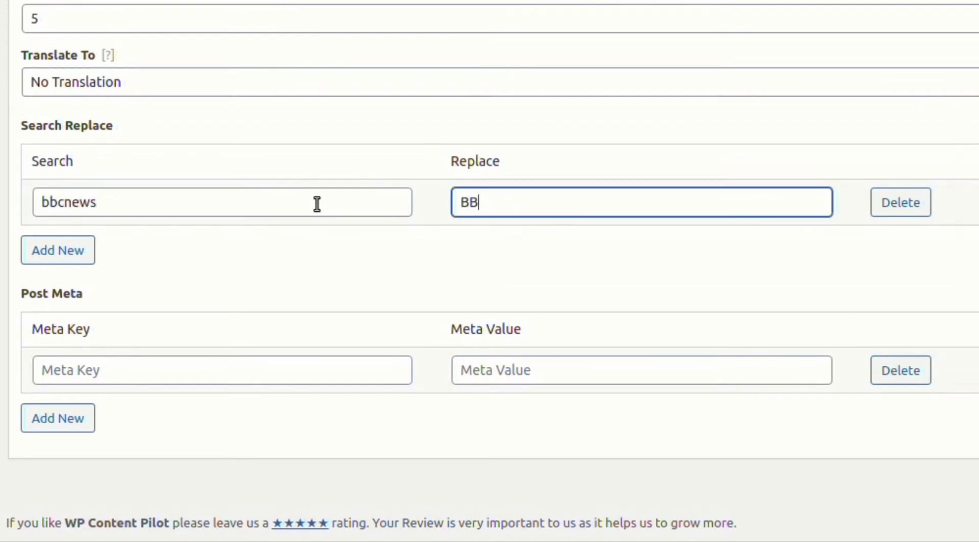
{"action": "key", "text": "Tab"}
- Fill in the Post Meta row with the key "Meta" and the value "Value"
{"action": "left_click", "coordinate": [298, 372]}
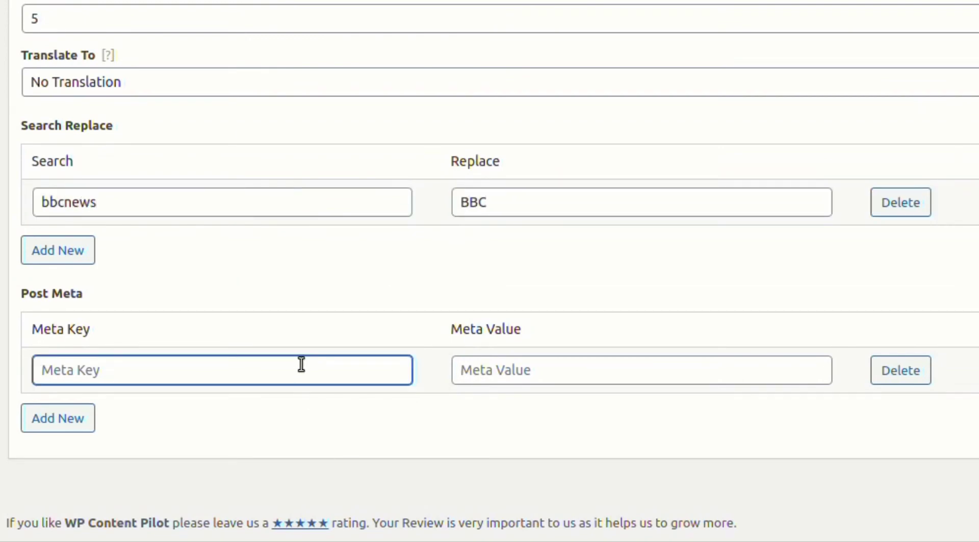
{"action": "type", "text": "Meta"}
{"action": "key", "text": "Tab"}
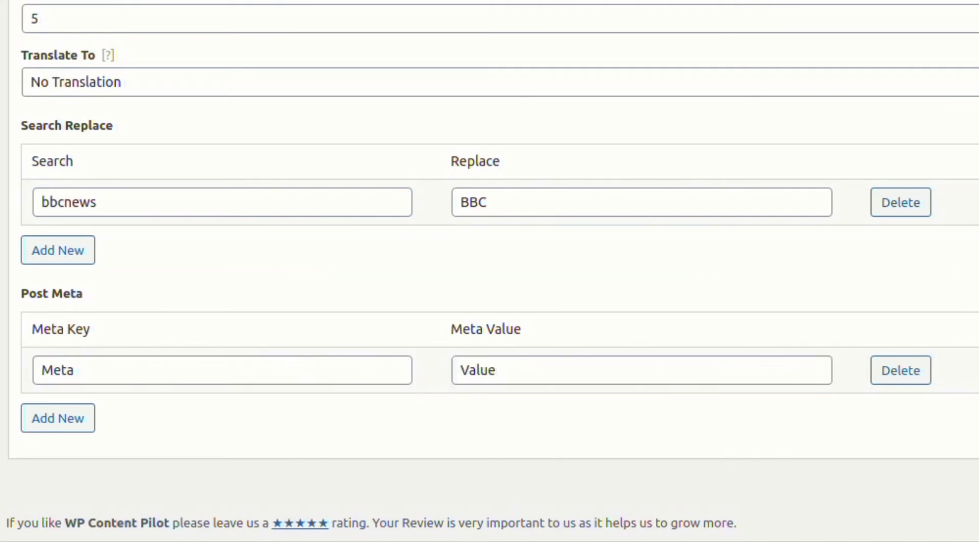
- Update the campaign with the search-replace and post meta settings and run it
{"action": "scroll", "coordinate": [870, 413], "scroll_direction": "up", "scroll_amount": 20}
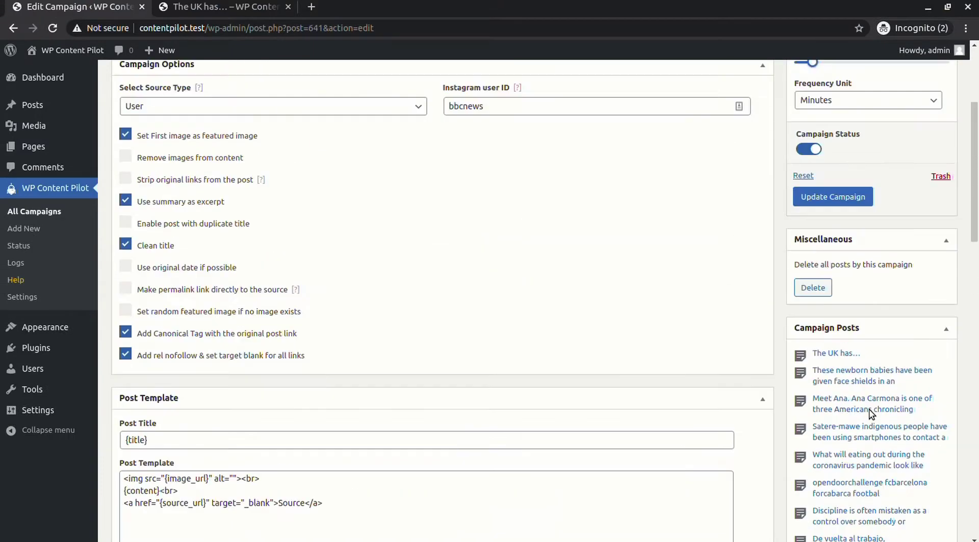
{"action": "left_click", "coordinate": [849, 362]}
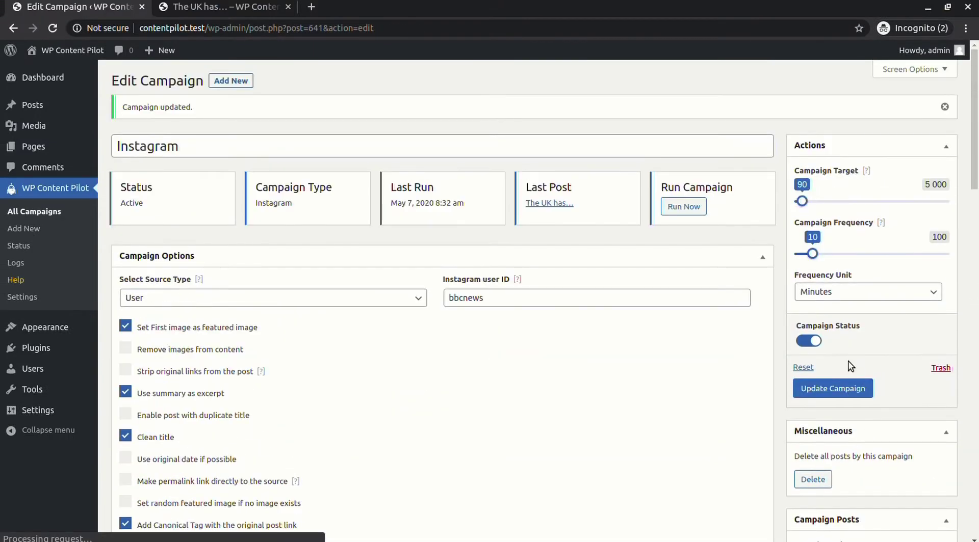
{"action": "left_click", "coordinate": [702, 215]}
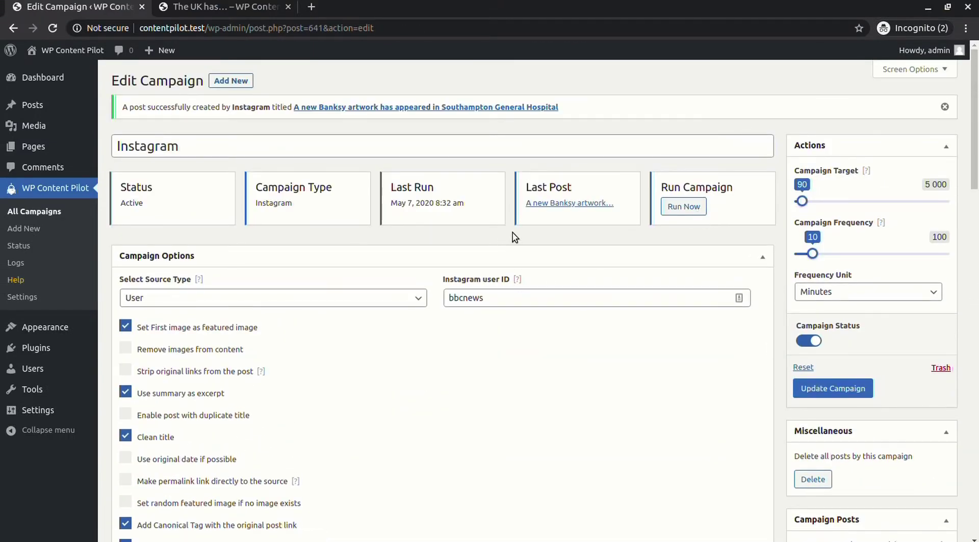
- Open the newly generated post and check its title, excerpt and the replaced word in its content
{"action": "left_click", "coordinate": [484, 108]}
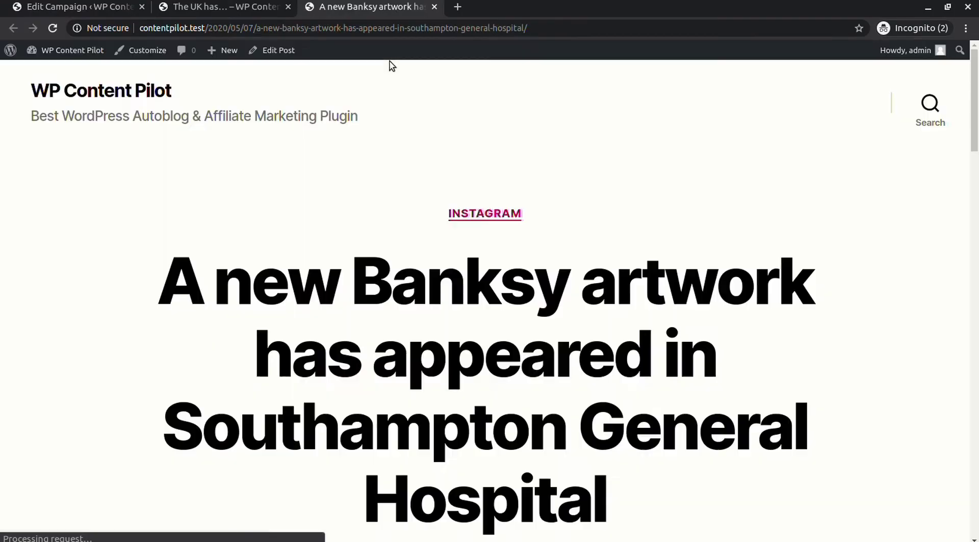
{"action": "scroll", "coordinate": [469, 235], "scroll_direction": "down", "scroll_amount": 4}
{"action": "scroll", "coordinate": [465, 236], "scroll_direction": "down", "scroll_amount": 10}
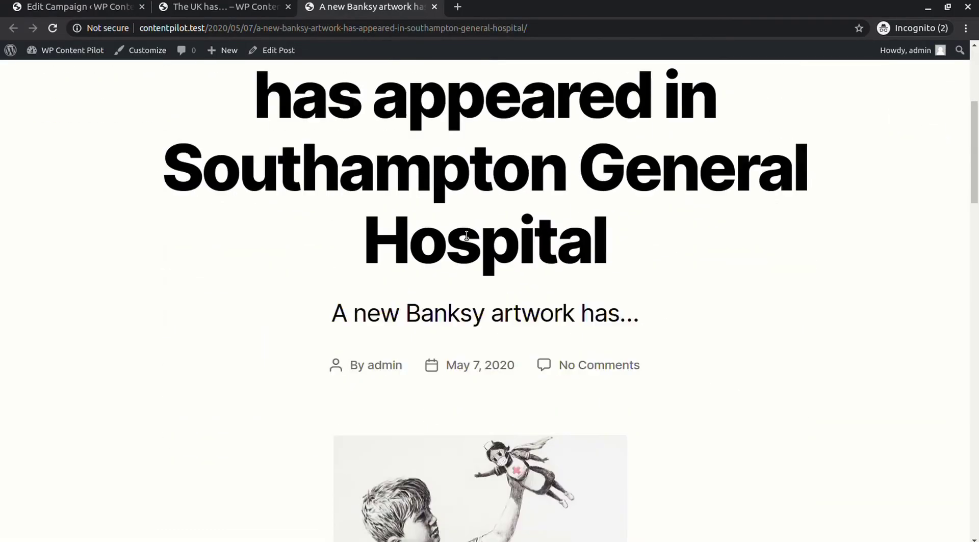
{"action": "scroll", "coordinate": [464, 235], "scroll_direction": "up", "scroll_amount": 5}
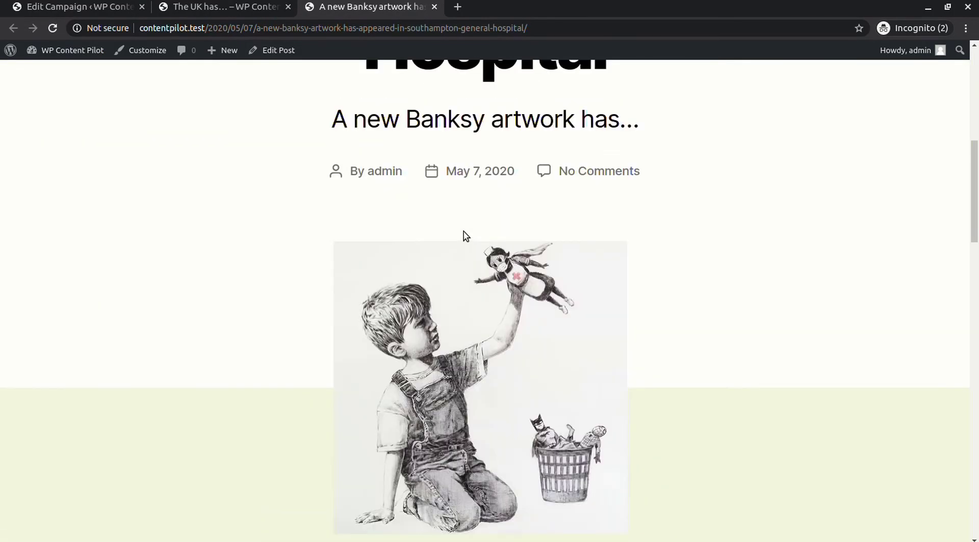
{"action": "scroll", "coordinate": [465, 236], "scroll_direction": "down", "scroll_amount": 18}
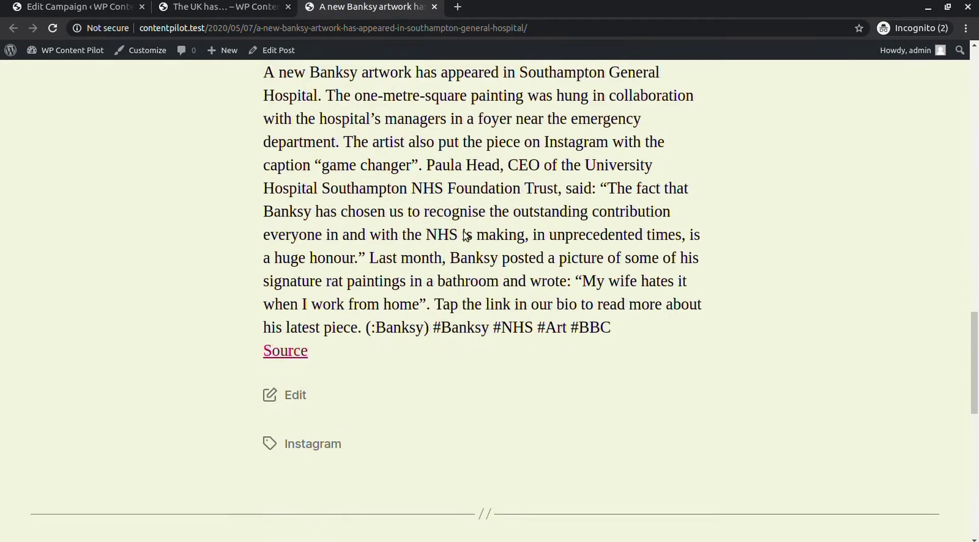
{"action": "scroll", "coordinate": [464, 235], "scroll_direction": "up", "scroll_amount": 1}
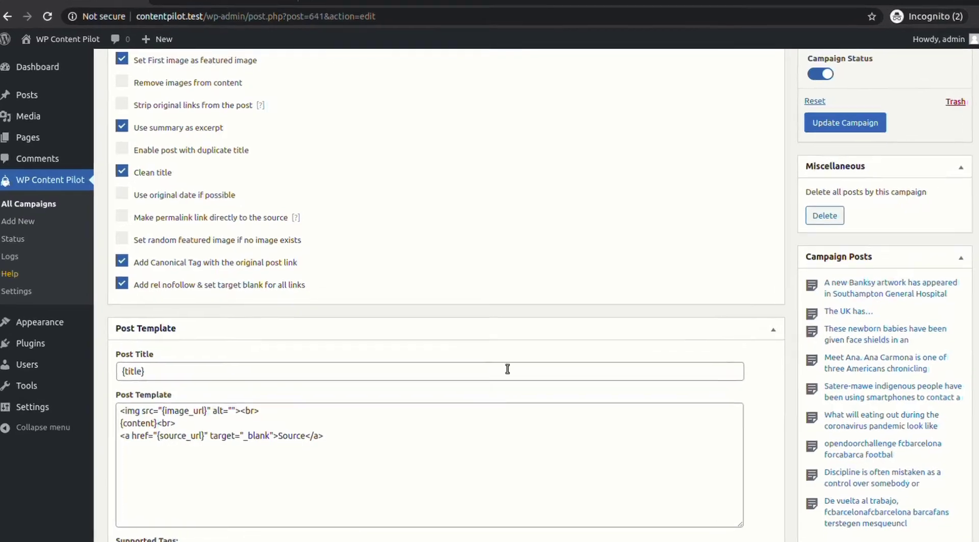
- Review the campaign's post meta entry, then open the new post in the editor and check its custom fields for that entry
{"action": "scroll", "coordinate": [507, 367], "scroll_direction": "down", "scroll_amount": 10}
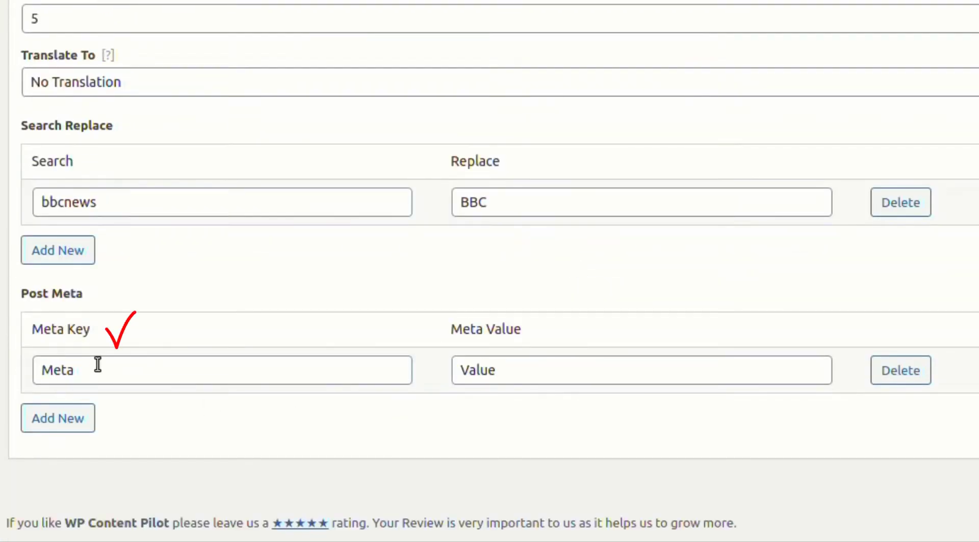
{"action": "left_click", "coordinate": [525, 373]}
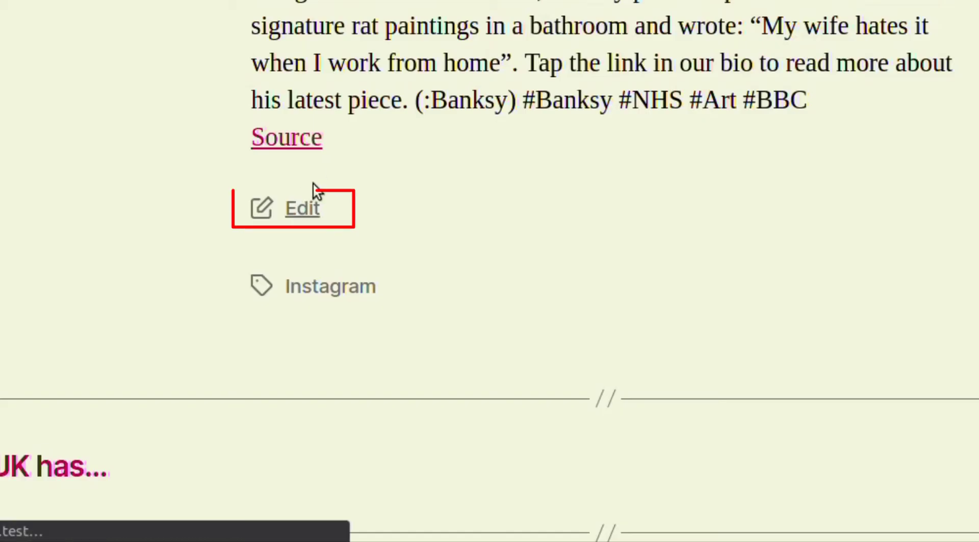
{"action": "left_click", "coordinate": [317, 209]}
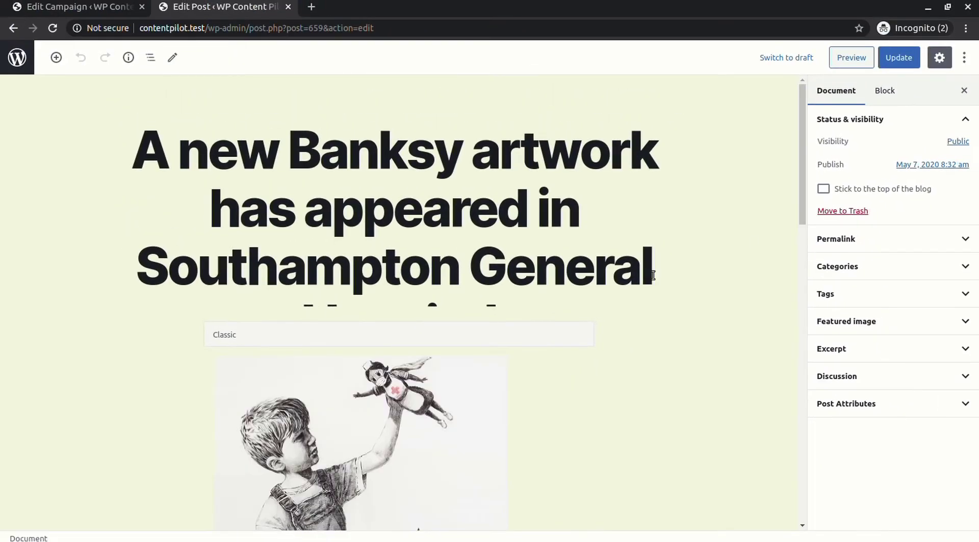
{"action": "mouse_move", "coordinate": [799, 181]}
{"action": "left_mouse_down"}
{"action": "mouse_move", "coordinate": [809, 428]}
{"action": "mouse_move", "coordinate": [774, 503]}
{"action": "left_mouse_up"}
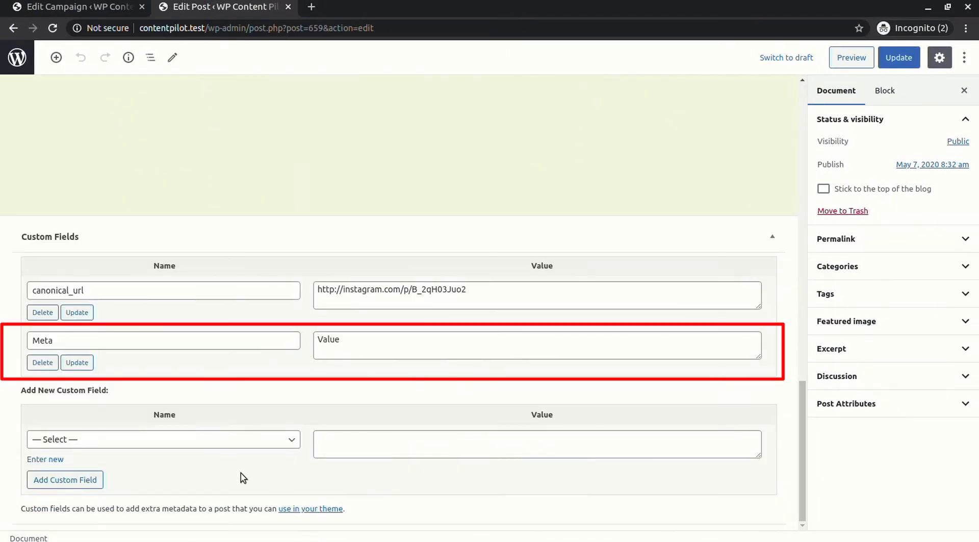
{"action": "left_click", "coordinate": [358, 342]}
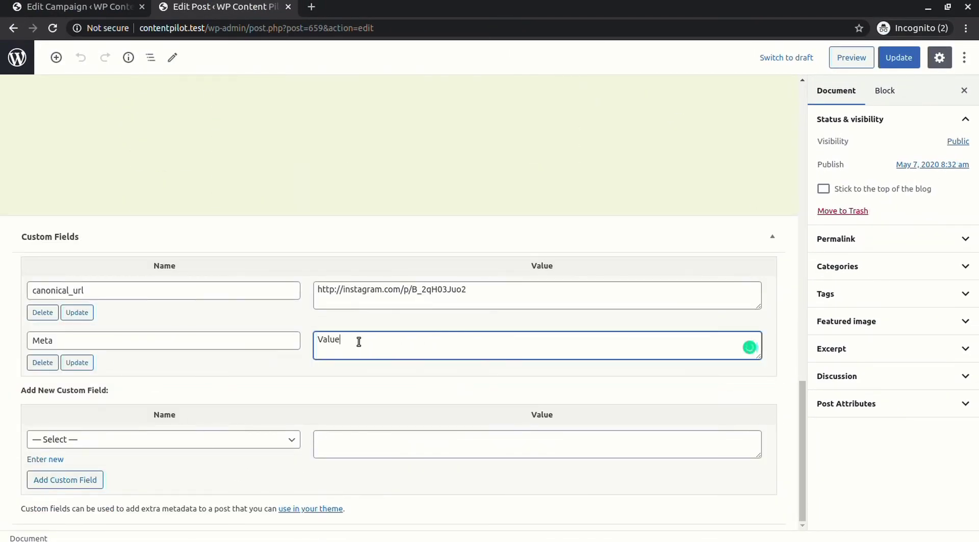
{"action": "left_click", "coordinate": [357, 305]}
{"action": "left_click", "coordinate": [219, 337]}
{"action": "left_click", "coordinate": [367, 351]}
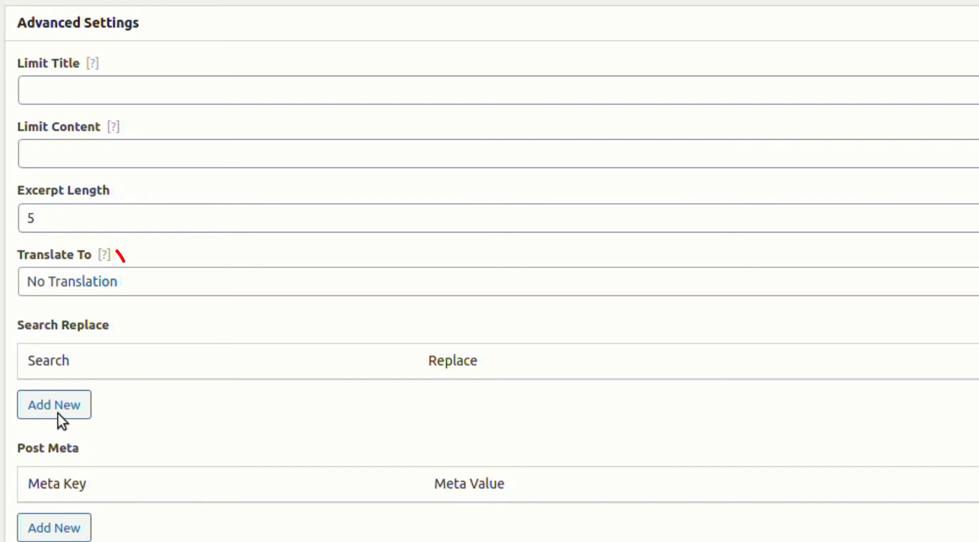
- Choose a translation language for the campaign's posts, run the updated campaign and open the newly generated post
{"action": "left_click", "coordinate": [53, 298]}
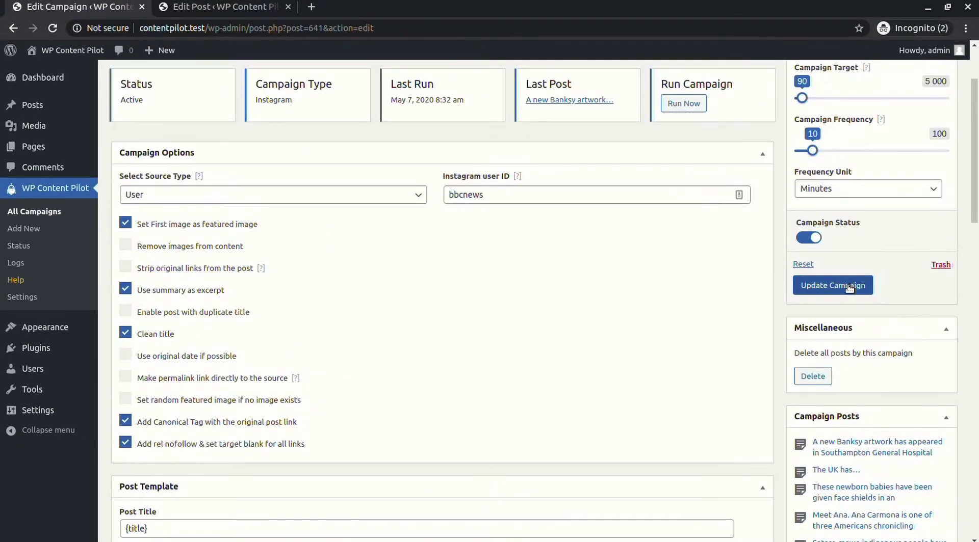
{"action": "left_click", "coordinate": [841, 285]}
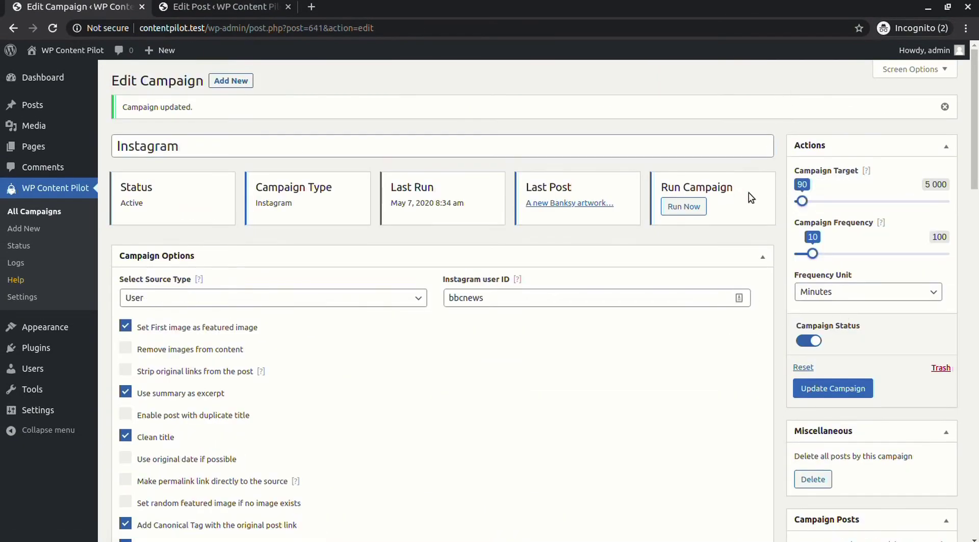
{"action": "left_click", "coordinate": [683, 207]}
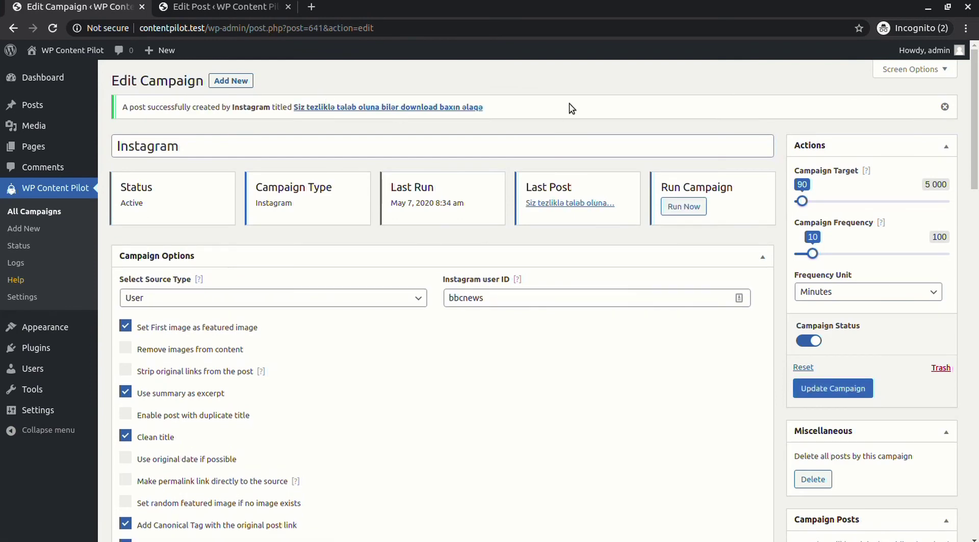
{"action": "left_click", "coordinate": [362, 108]}
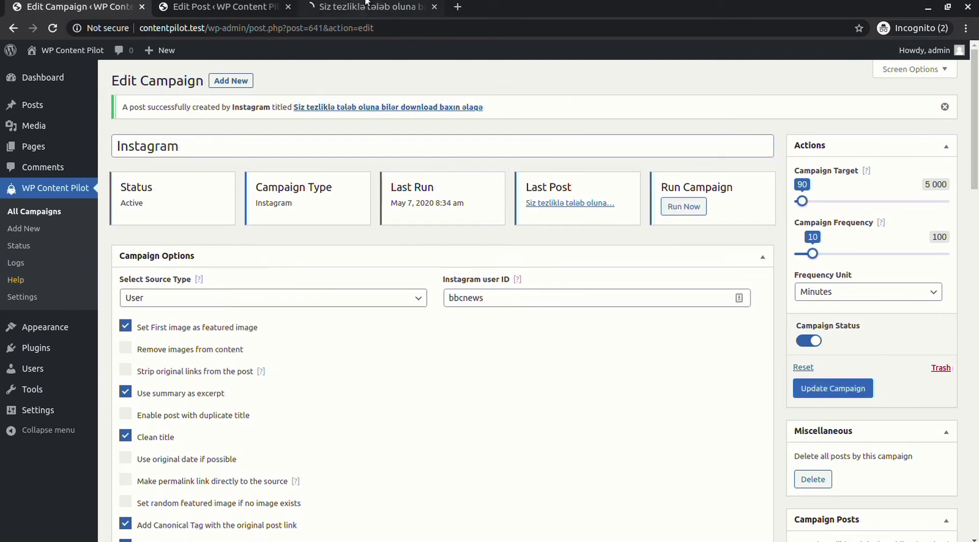
- Read through the translated post's title and content, then return to the campaign and close the unneeded tab
{"action": "scroll", "coordinate": [680, 397], "scroll_direction": "down", "scroll_amount": 20}
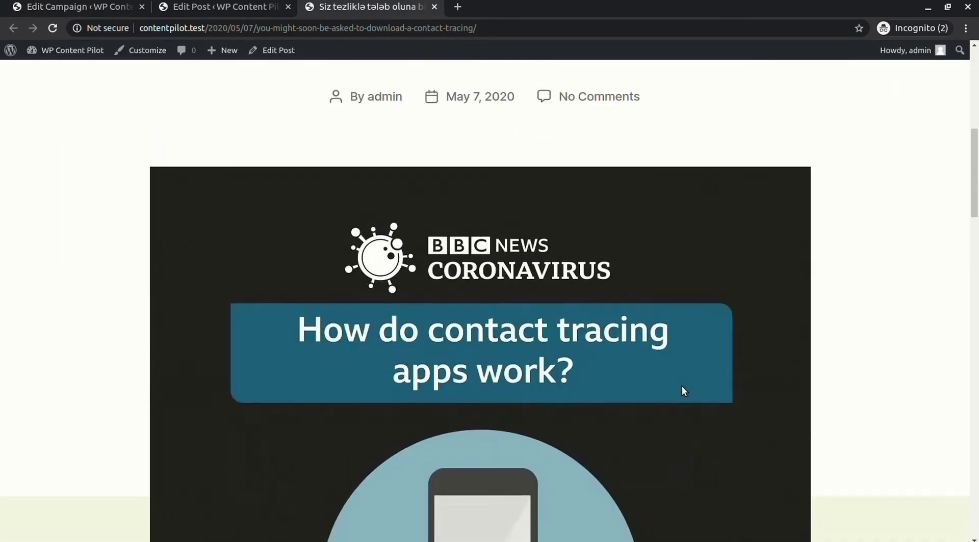
{"action": "scroll", "coordinate": [250, 294], "scroll_direction": "up", "scroll_amount": 3}
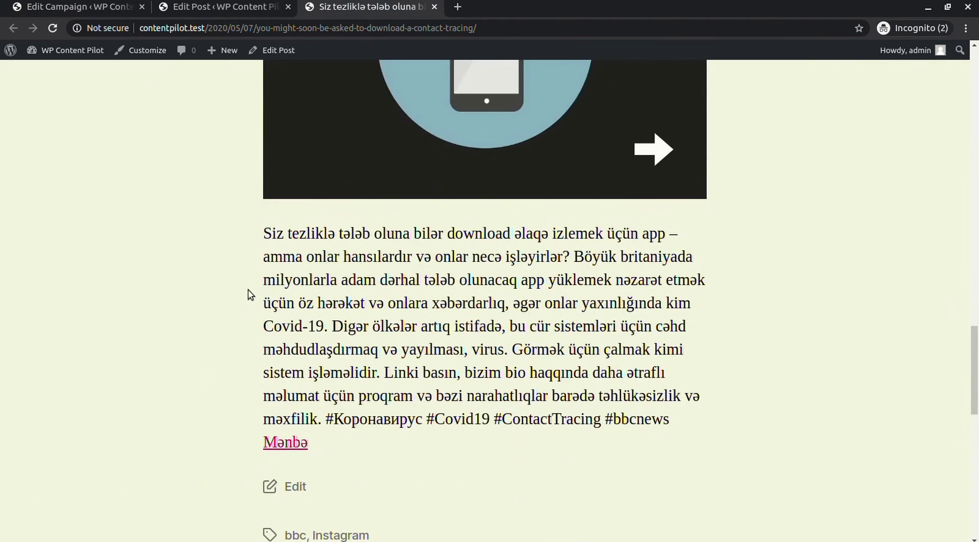
{"action": "left_click", "coordinate": [209, 5]}
{"action": "left_click", "coordinate": [50, 6]}
{"action": "left_click", "coordinate": [288, 6]}
- Set the campaign's Translate To option to No Translation and update the campaign
{"action": "scroll", "coordinate": [794, 201], "scroll_direction": "down", "scroll_amount": 2}
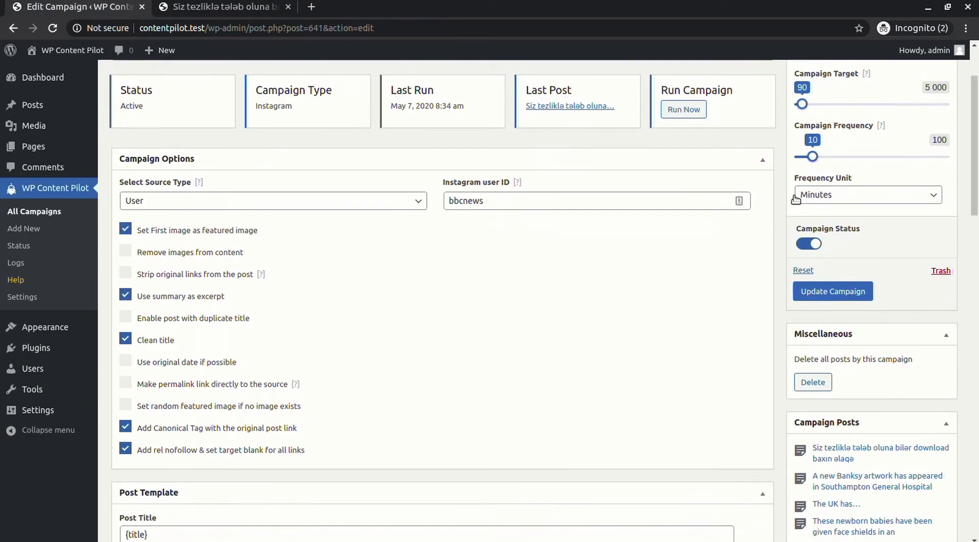
{"action": "left_click_drag", "start_coordinate": [972, 170], "coordinate": [971, 327]}
{"action": "scroll", "coordinate": [545, 278], "scroll_direction": "down", "scroll_amount": 11}
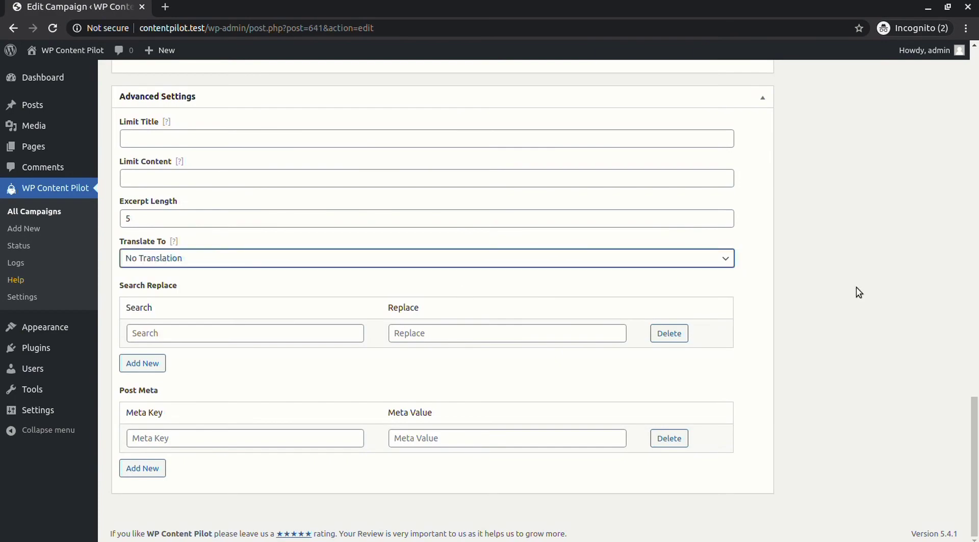
{"action": "left_click", "coordinate": [857, 292]}
{"action": "scroll", "coordinate": [845, 289], "scroll_direction": "up", "scroll_amount": 4}
{"action": "scroll", "coordinate": [489, 271], "scroll_direction": "up", "scroll_amount": 15}
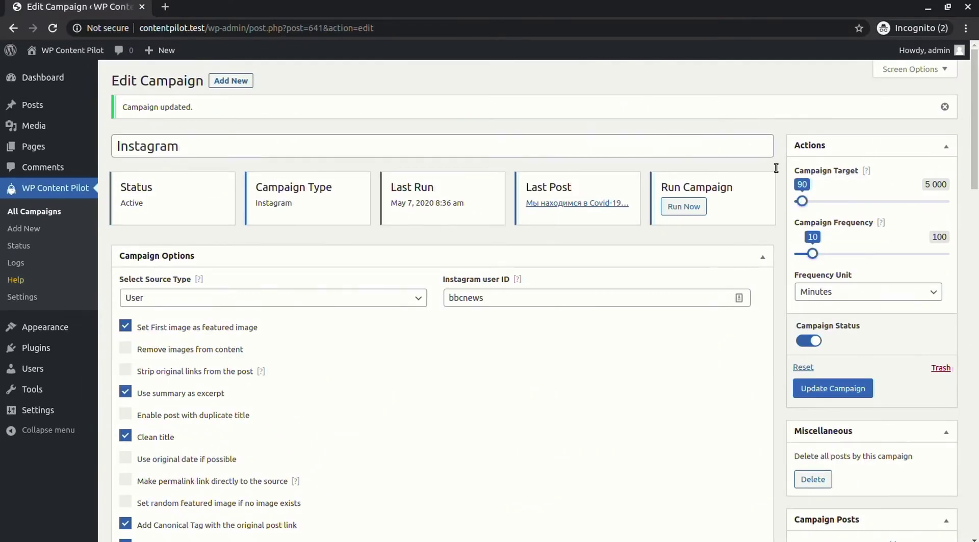
- Set the campaign's post type to Page, then update and run the campaign
{"action": "scroll", "coordinate": [726, 346], "scroll_direction": "down", "scroll_amount": 8}
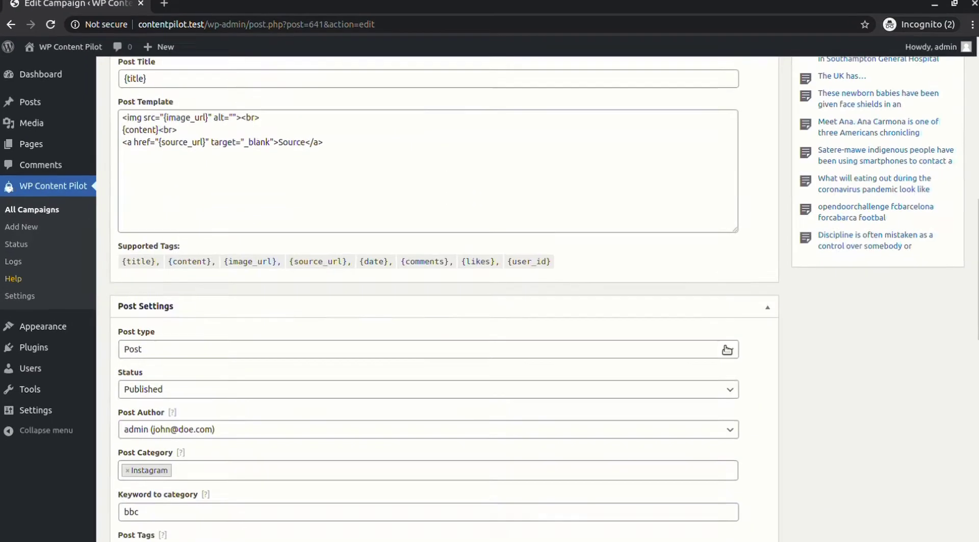
{"action": "key", "text": "Down"}
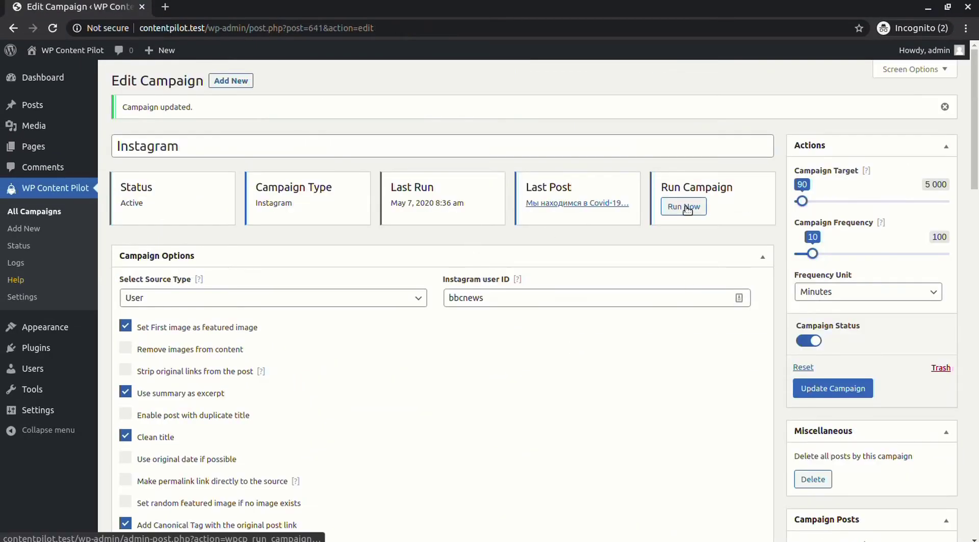
{"action": "left_click", "coordinate": [687, 209]}
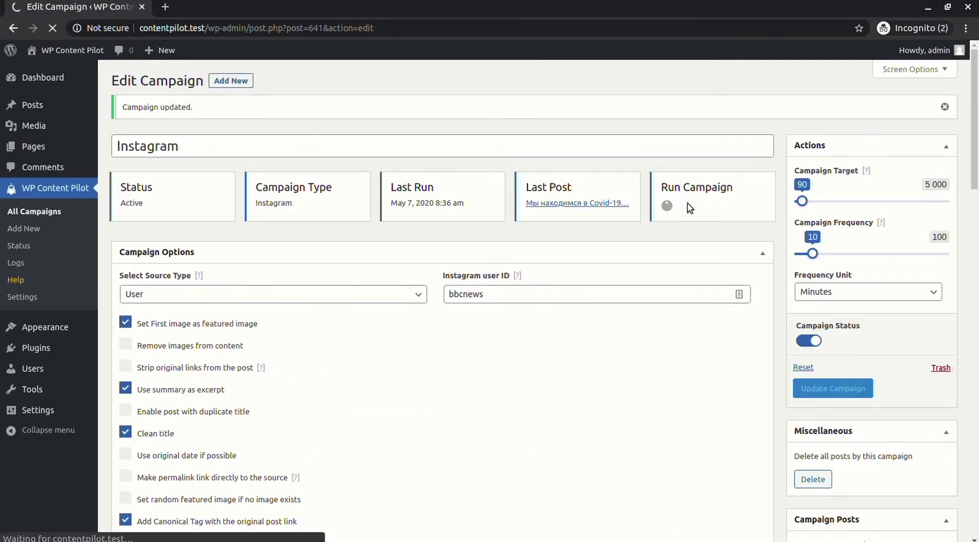
- Open the newly created page in a new tab and review its content
{"action": "left_click", "coordinate": [441, 98], "text": "ctrl"}
{"action": "left_click", "coordinate": [250, 4]}
{"action": "scroll", "coordinate": [579, 243], "scroll_direction": "down", "scroll_amount": 18}
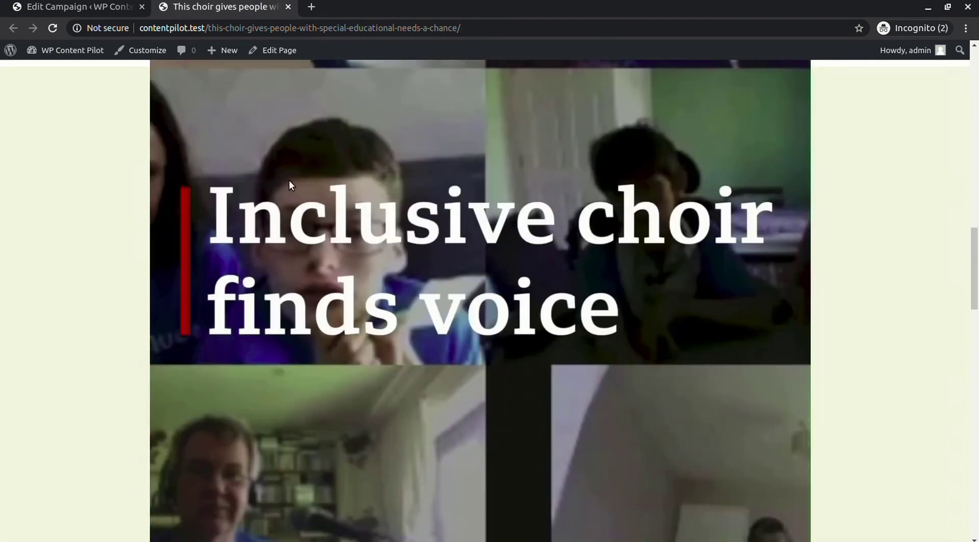
- Set the status of the campaign's generated content to Private, then update and run the campaign
{"action": "left_click", "coordinate": [106, 4]}
{"action": "scroll", "coordinate": [866, 286], "scroll_direction": "down", "scroll_amount": 10}
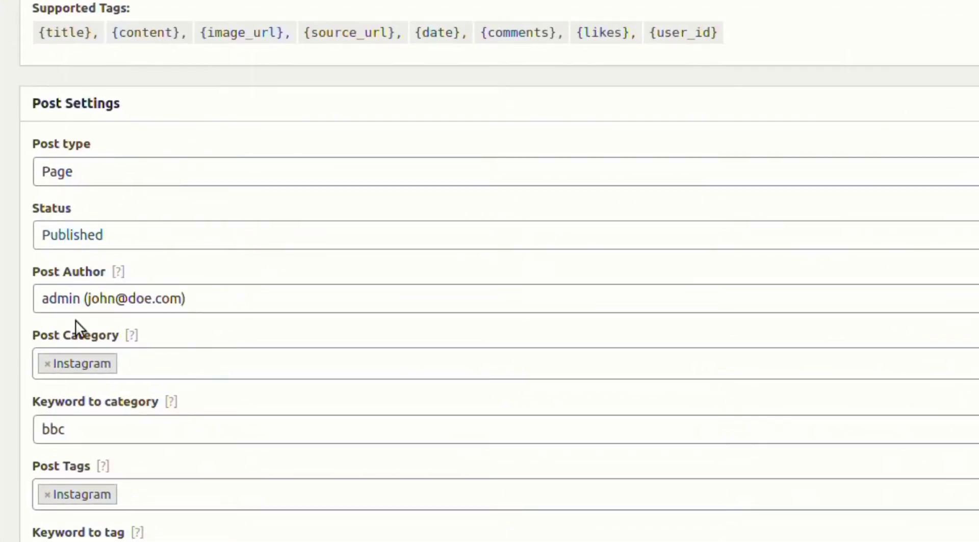
{"action": "left_click", "coordinate": [69, 235]}
{"action": "left_click", "coordinate": [82, 279]}
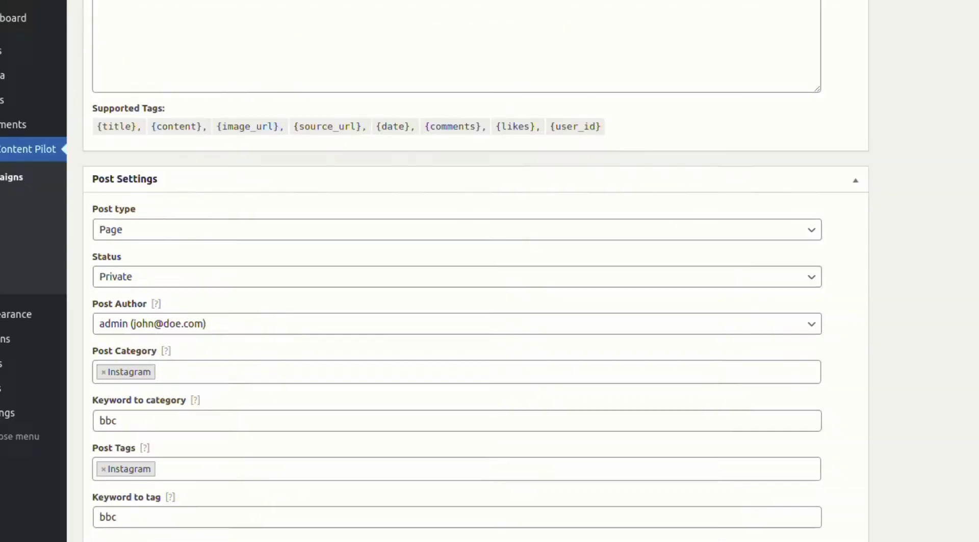
{"action": "scroll", "coordinate": [957, 293], "scroll_direction": "up", "scroll_amount": 7}
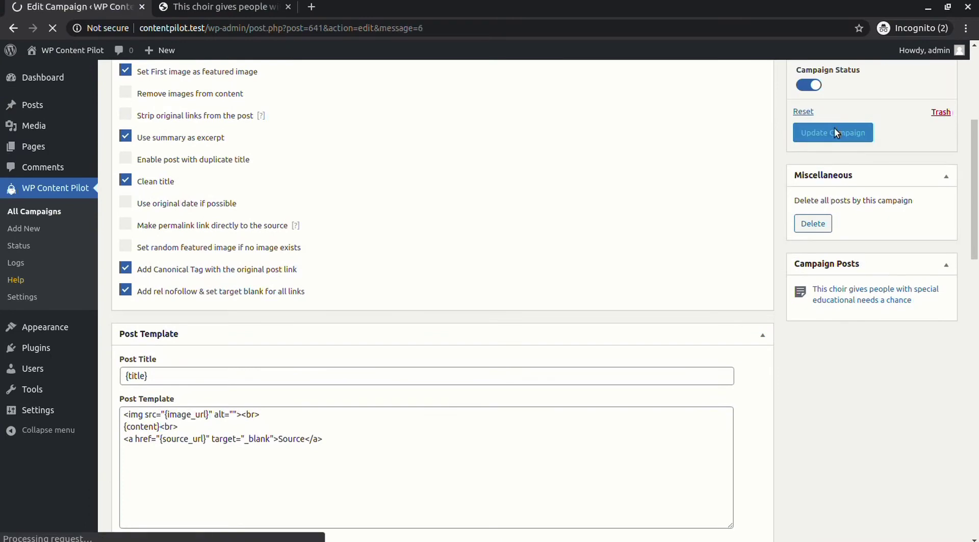
{"action": "left_click", "coordinate": [683, 207]}
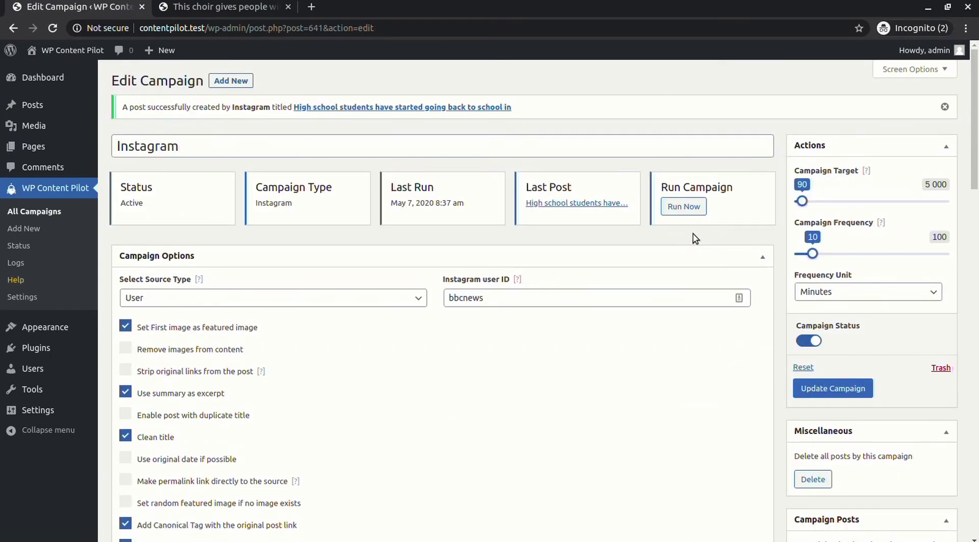
- Set the campaign's post type back to Post in the post settings
{"action": "scroll", "coordinate": [220, 435], "scroll_direction": "down", "scroll_amount": 10}
{"action": "scroll", "coordinate": [221, 435], "scroll_direction": "up", "scroll_amount": 3}
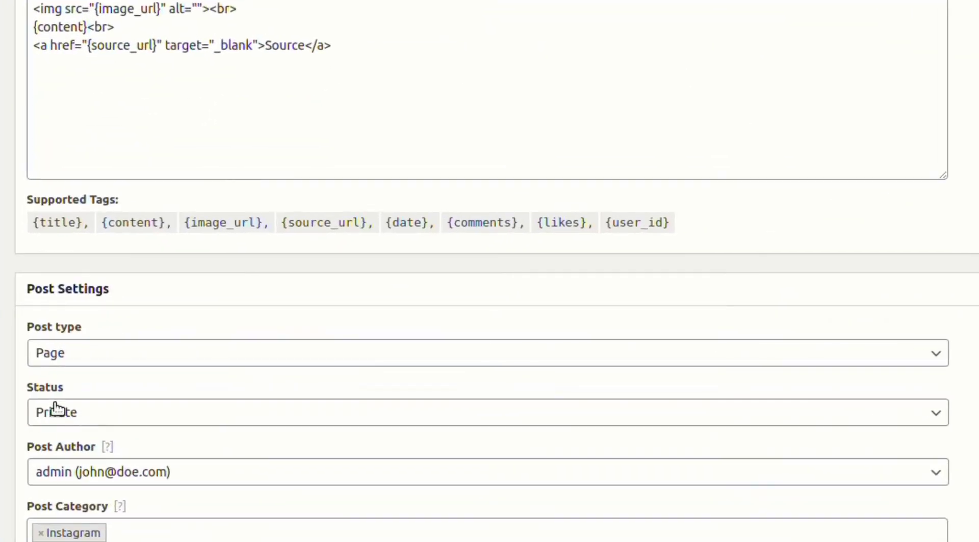
{"action": "left_click", "coordinate": [93, 371]}
{"action": "scroll", "coordinate": [490, 306], "scroll_direction": "up", "scroll_amount": 10}
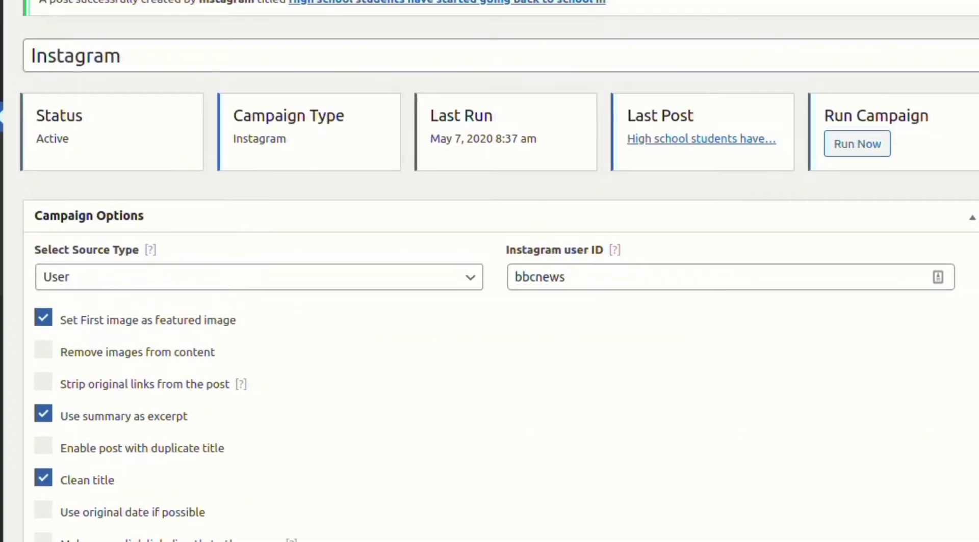
- Update and run the campaign, then open the site's list of posts in a new tab
{"action": "left_click", "coordinate": [850, 387]}
{"action": "left_click", "coordinate": [683, 207]}
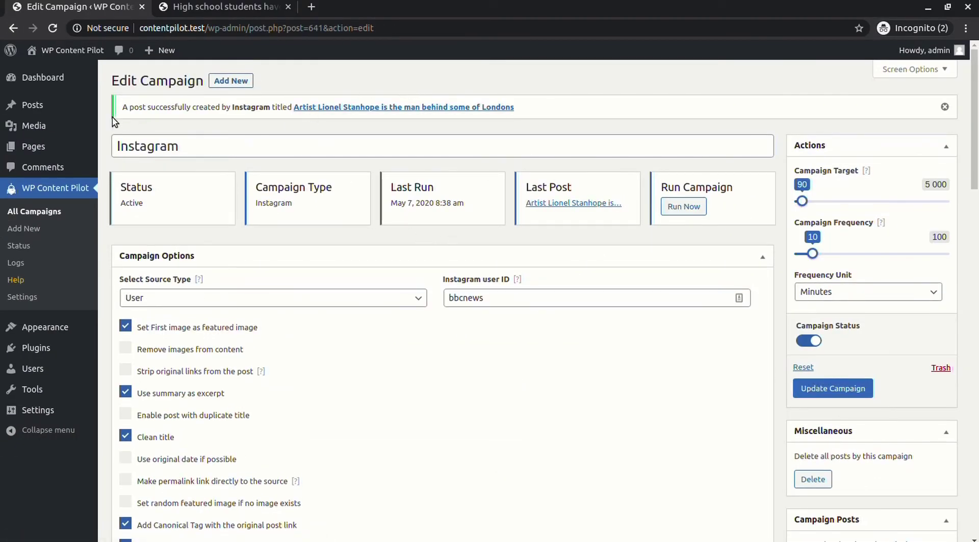
{"action": "middle_click", "coordinate": [39, 108]}
{"action": "left_click", "coordinate": [371, 7]}
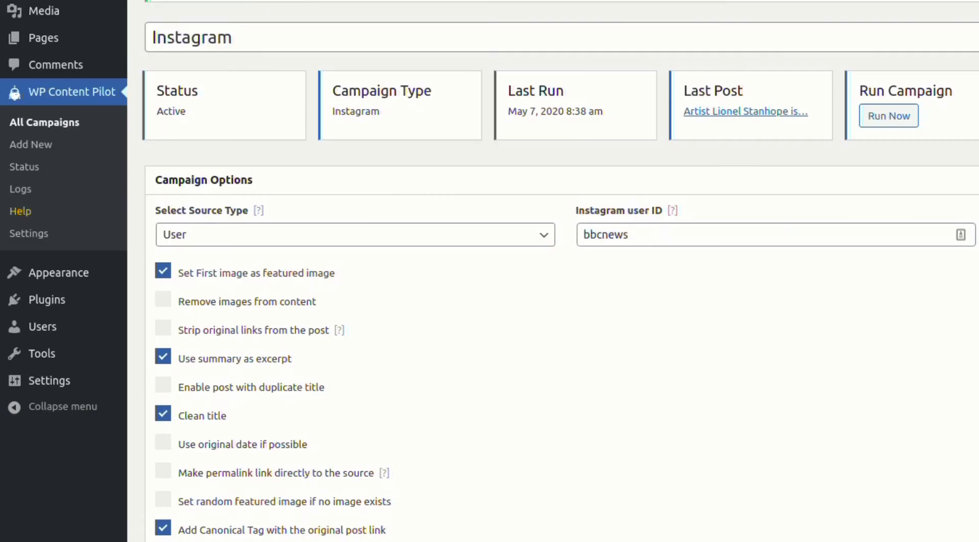
- Choose a different post status in the campaign's post settings and update the campaign
{"action": "scroll", "coordinate": [634, 284], "scroll_direction": "down", "scroll_amount": 15}
{"action": "left_click", "coordinate": [253, 360]}
{"action": "left_click", "coordinate": [201, 385]}
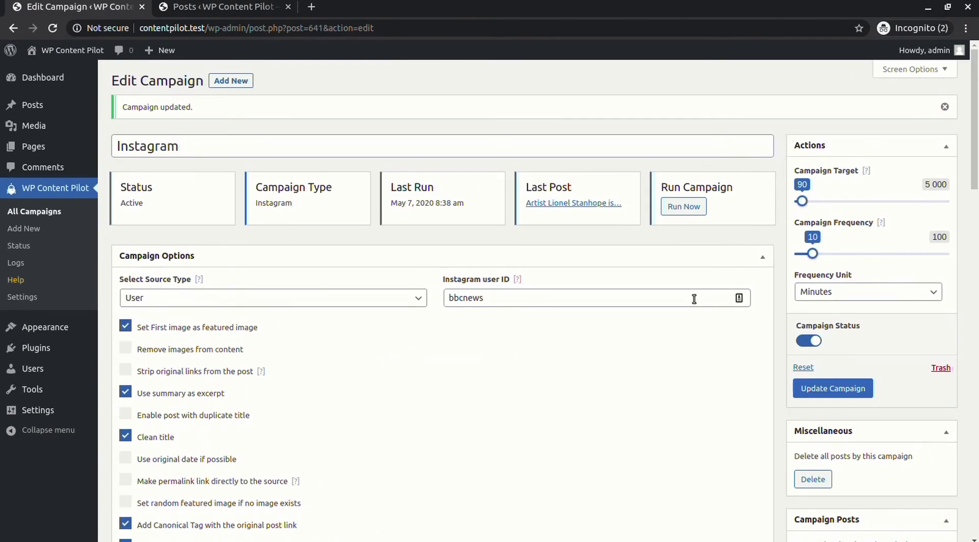
- Run the campaign and refresh the list of posts to check the new post's status
{"action": "left_click", "coordinate": [871, 123]}
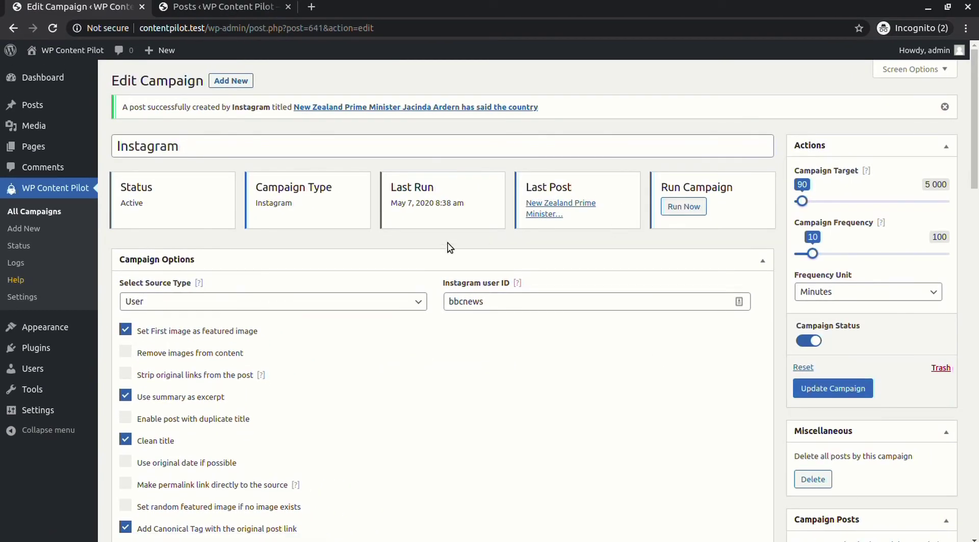
{"action": "left_click", "coordinate": [235, 11]}
{"action": "left_click", "coordinate": [54, 30]}
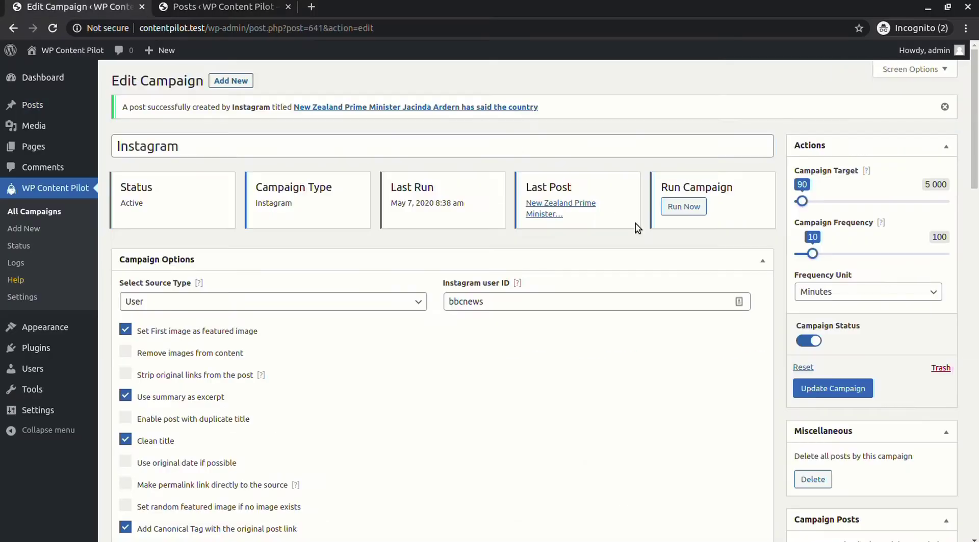
- Set the campaign's post status to Pending and update the campaign
{"action": "scroll", "coordinate": [813, 317], "scroll_direction": "down", "scroll_amount": 11}
{"action": "left_click", "coordinate": [145, 363]}
{"action": "left_click", "coordinate": [377, 421]}
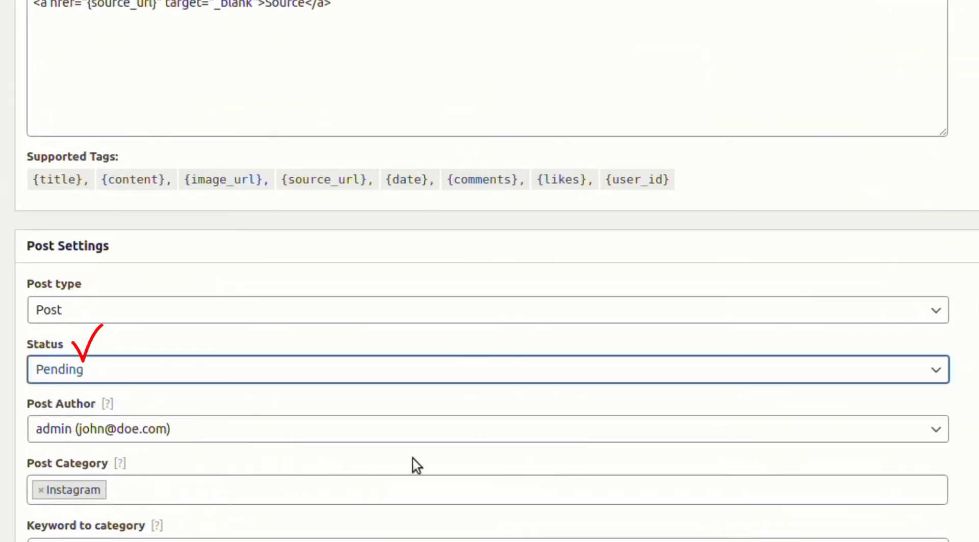
{"action": "left_click", "coordinate": [412, 458]}
{"action": "scroll", "coordinate": [412, 458], "scroll_direction": "up", "scroll_amount": 10}
{"action": "left_click", "coordinate": [828, 327]}
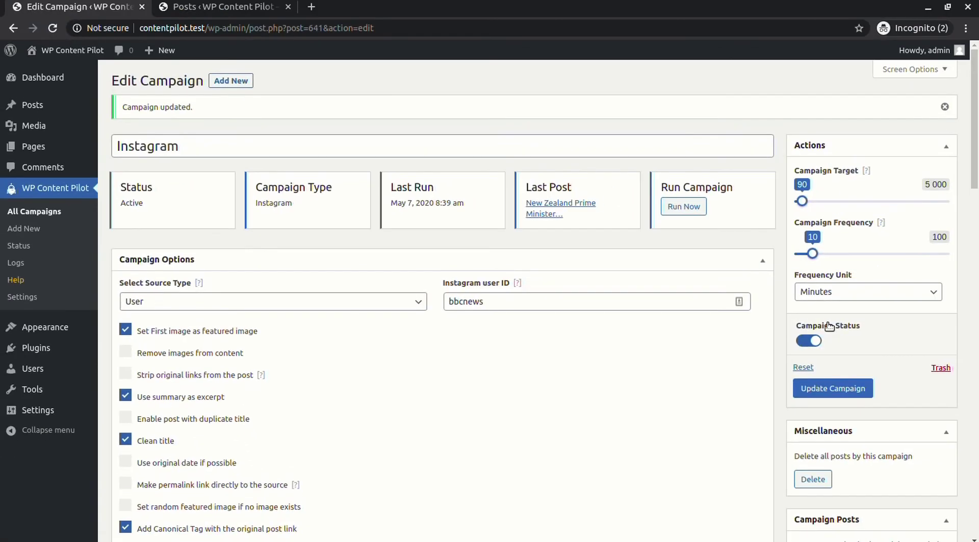
{"action": "scroll", "coordinate": [827, 323], "scroll_direction": "down", "scroll_amount": 1}
{"action": "scroll", "coordinate": [828, 323], "scroll_direction": "up", "scroll_amount": 1}
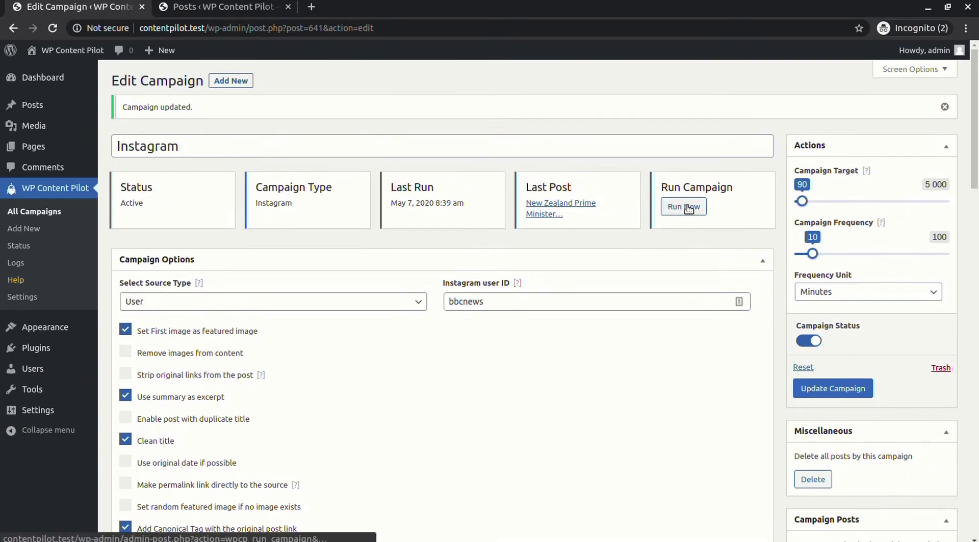